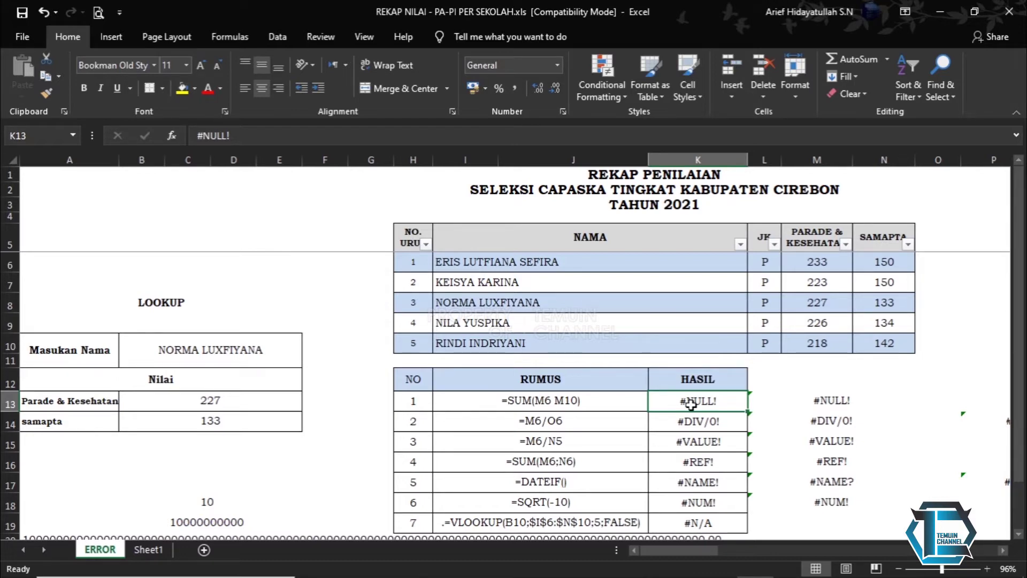
- Select cell I13 to view the #NULL! example's formula text
left_click(546, 403)
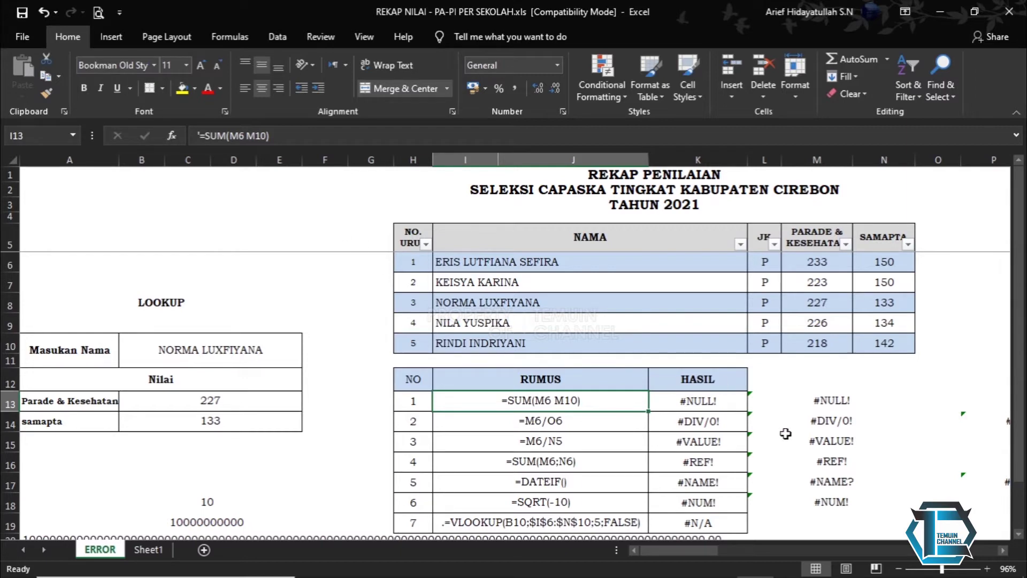
left_click(706, 404)
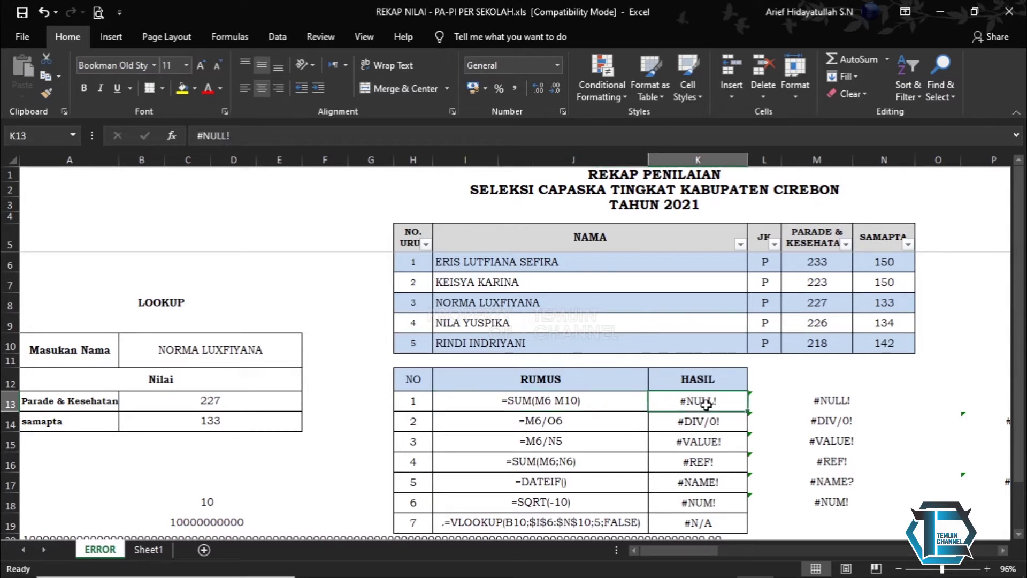
left_click(808, 401)
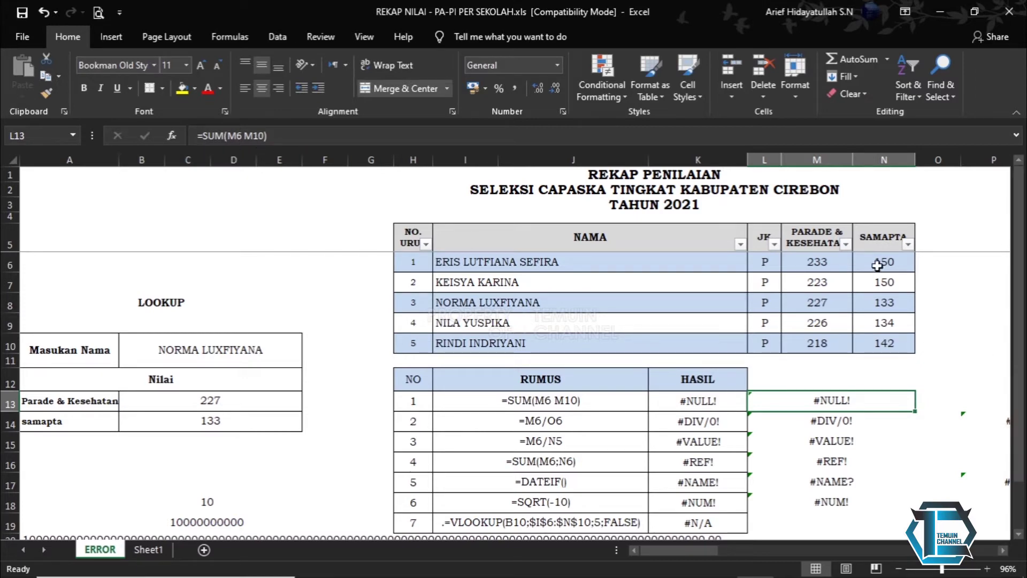
left_click(828, 265)
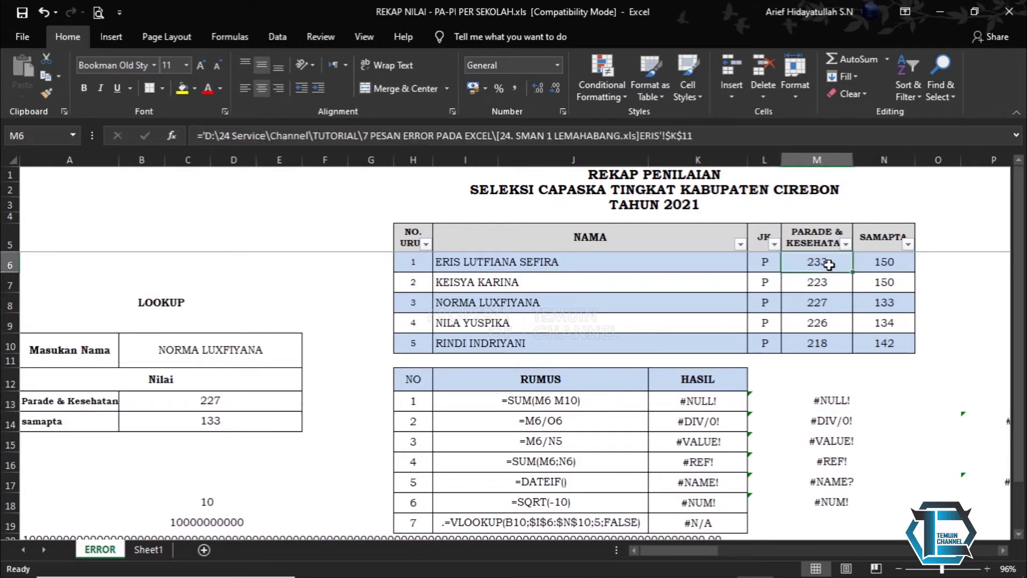
left_click(840, 344)
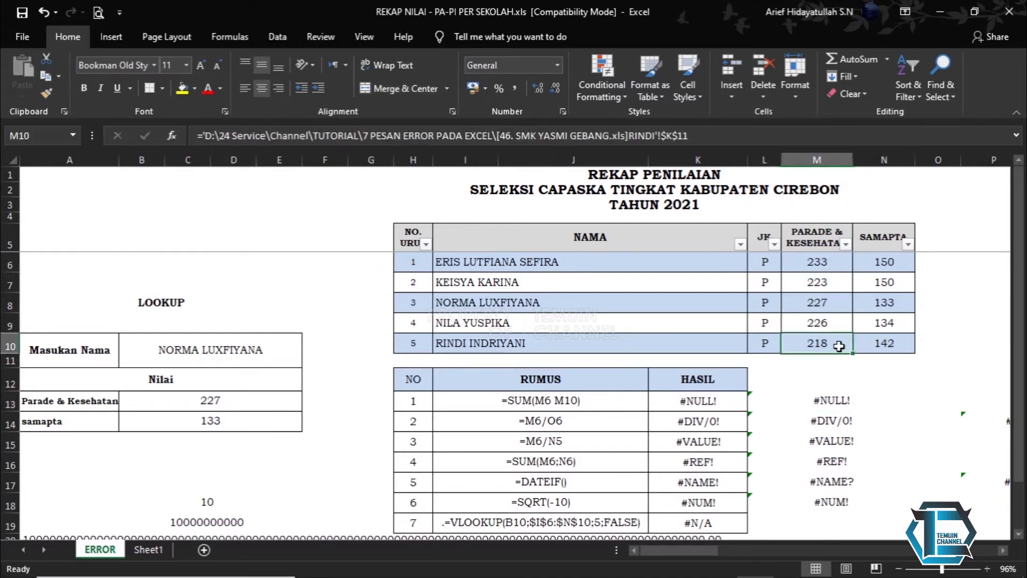
left_click(829, 395)
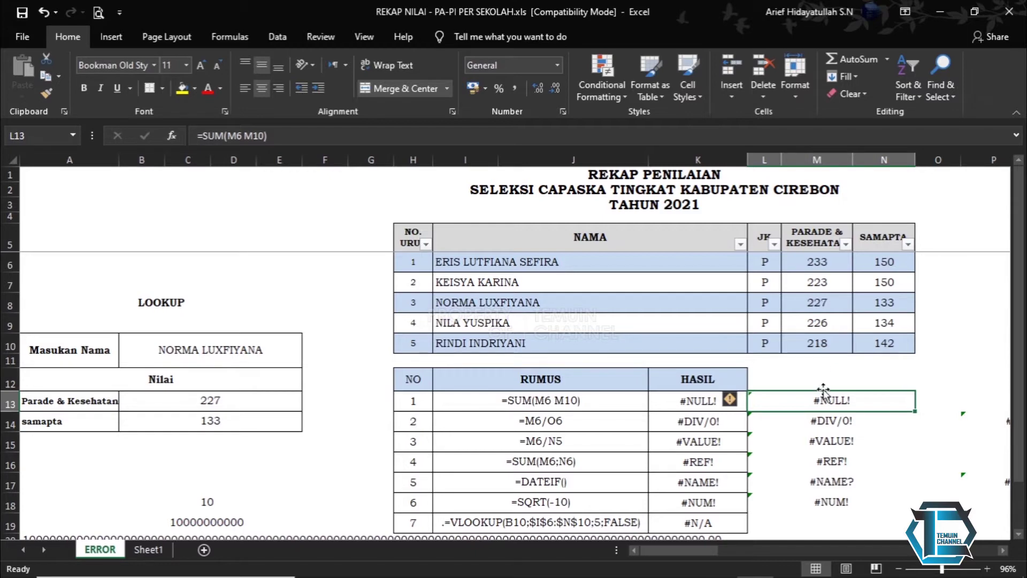
left_click(693, 401)
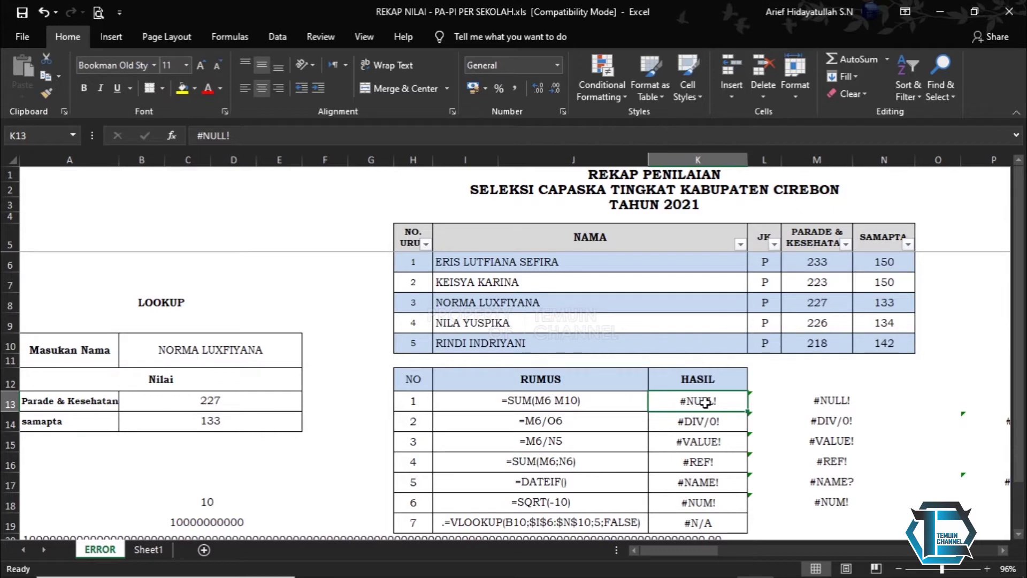
left_click(814, 402)
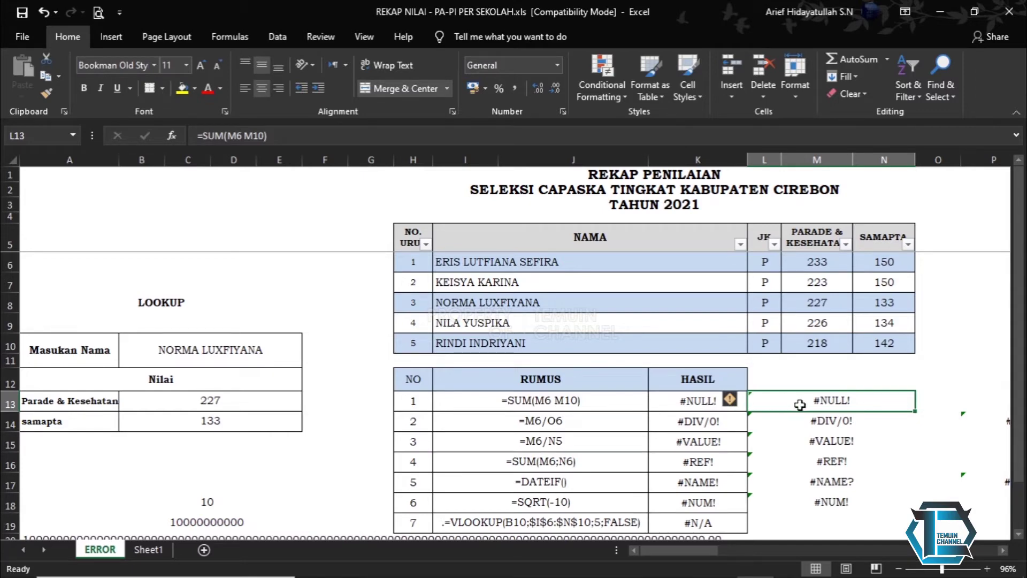
- Enter =SUM(M6:M10) in cell P13, giving 1127
scroll(1003, 550, "right", 2)
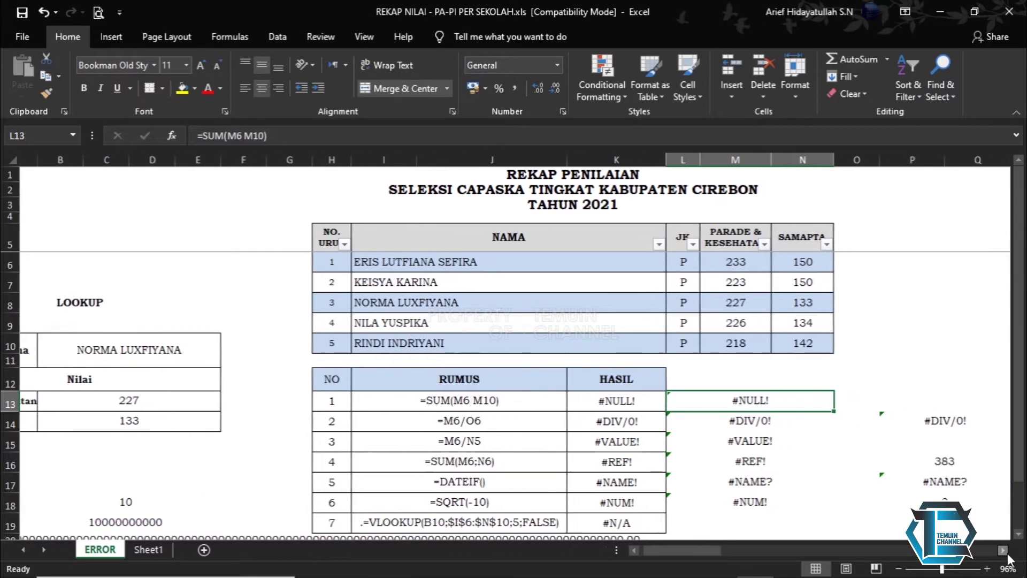
left_click(877, 394)
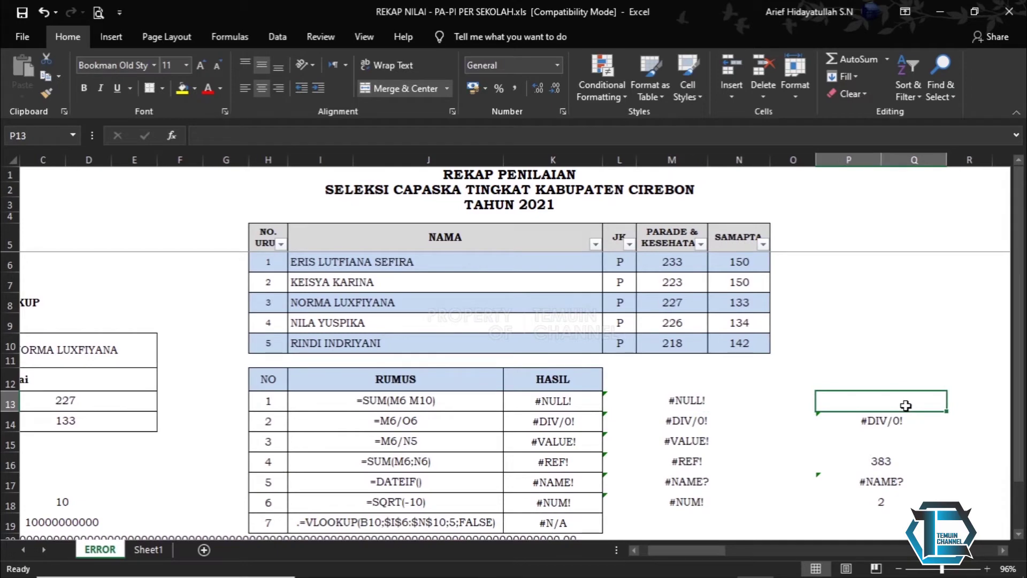
type("=sum")
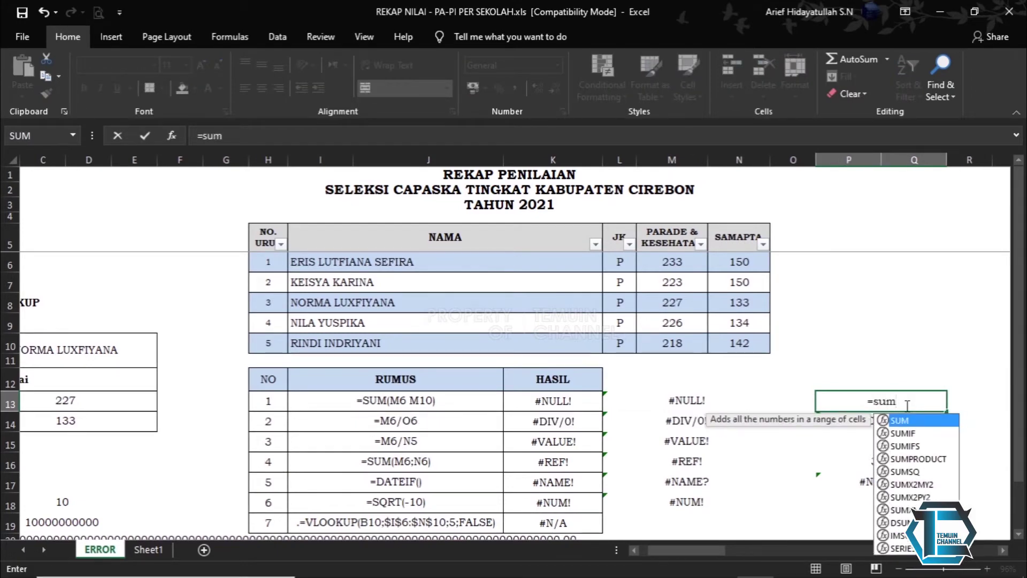
key("Tab")
left_click_drag(663, 262, 668, 343)
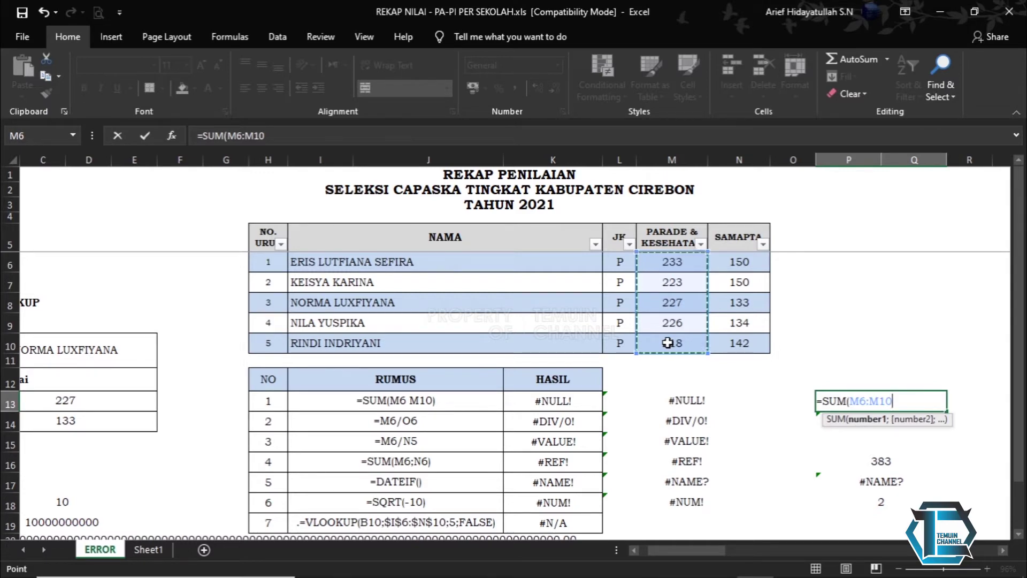
key("Return")
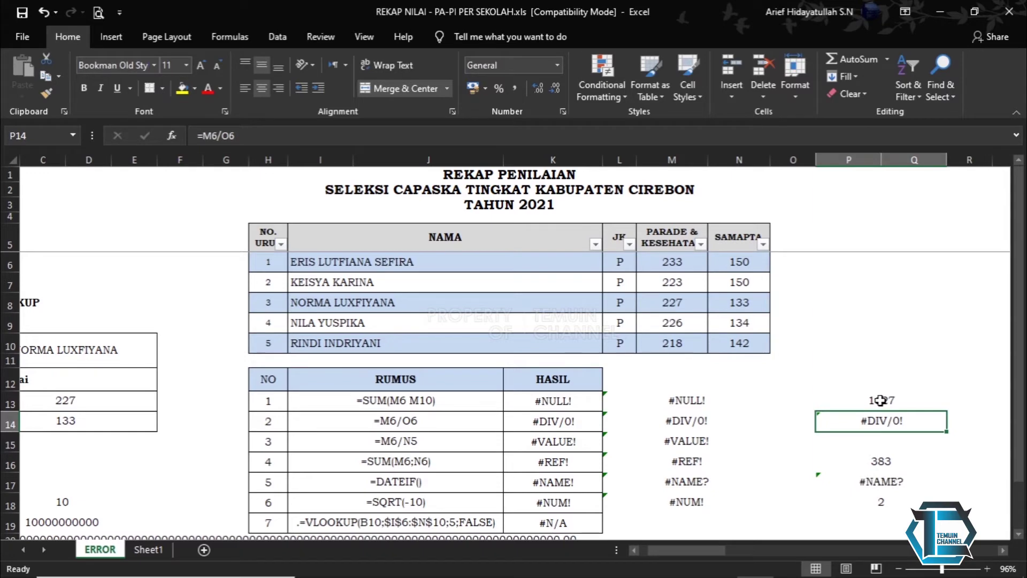
- Replace the colon with a space so P13 reads =SUM(M6 M10) and shows #NULL!
left_click(880, 400)
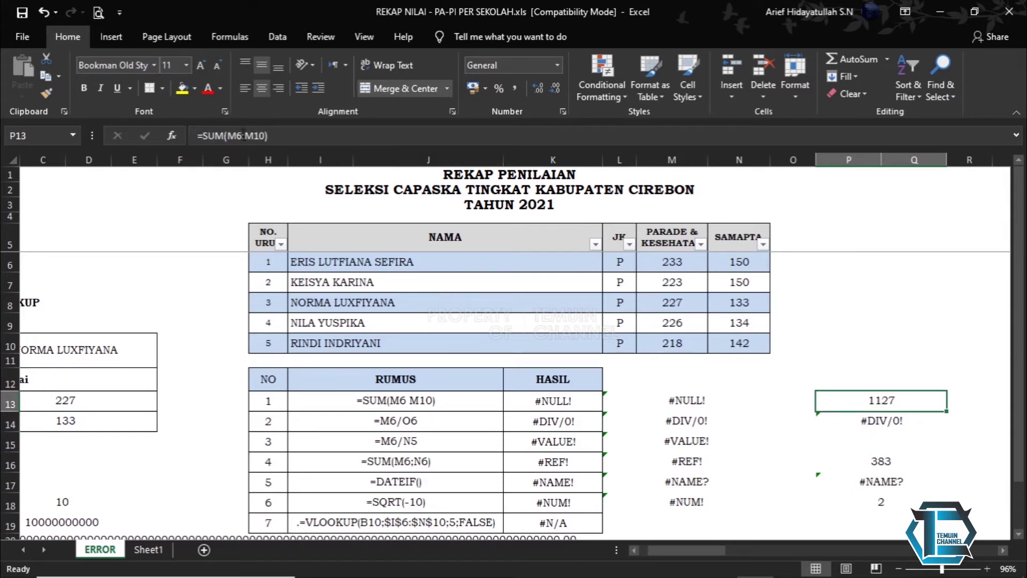
left_click(245, 135)
key("BackSpace")
key("Return")
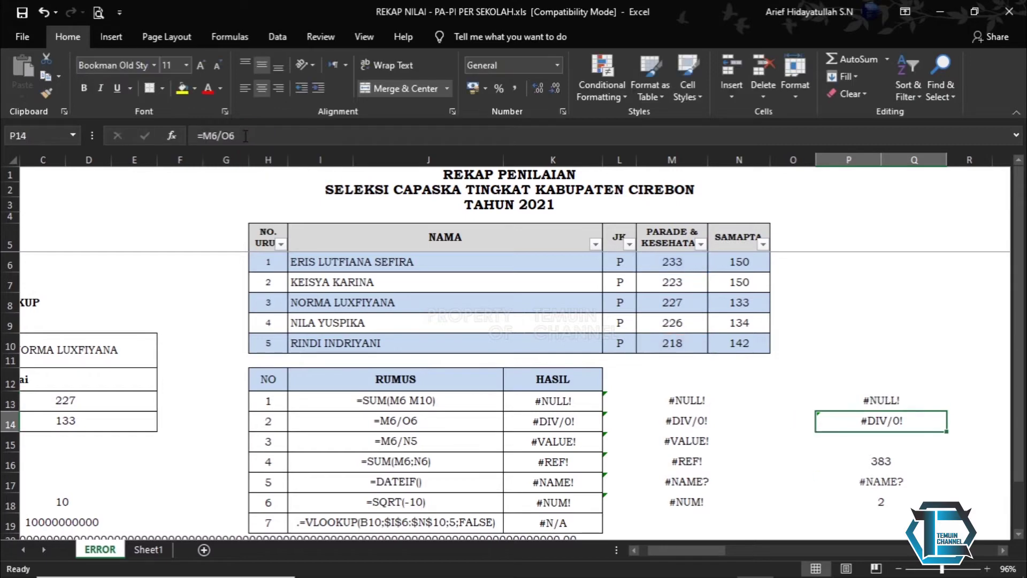
left_click(856, 396)
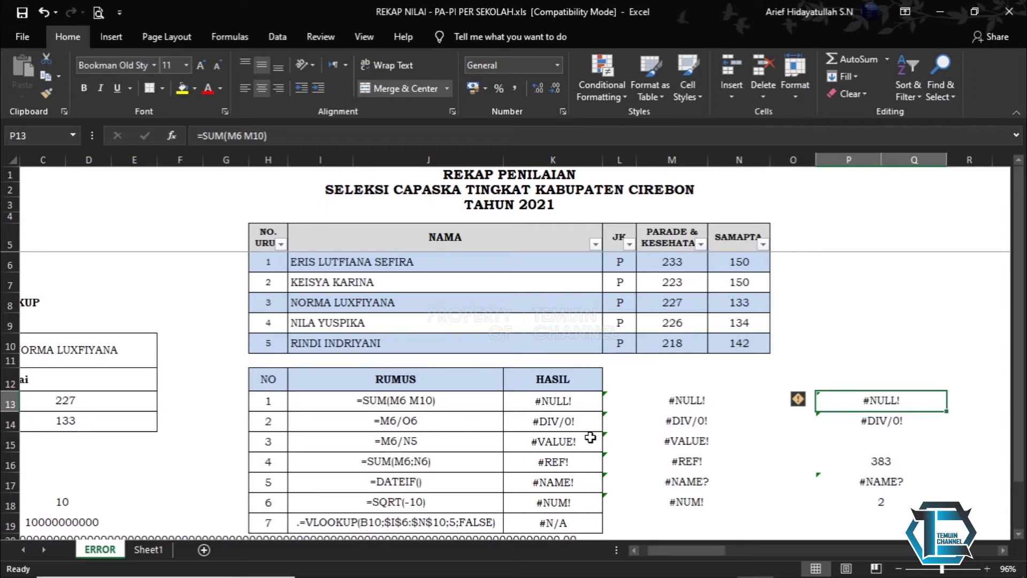
left_click(555, 423)
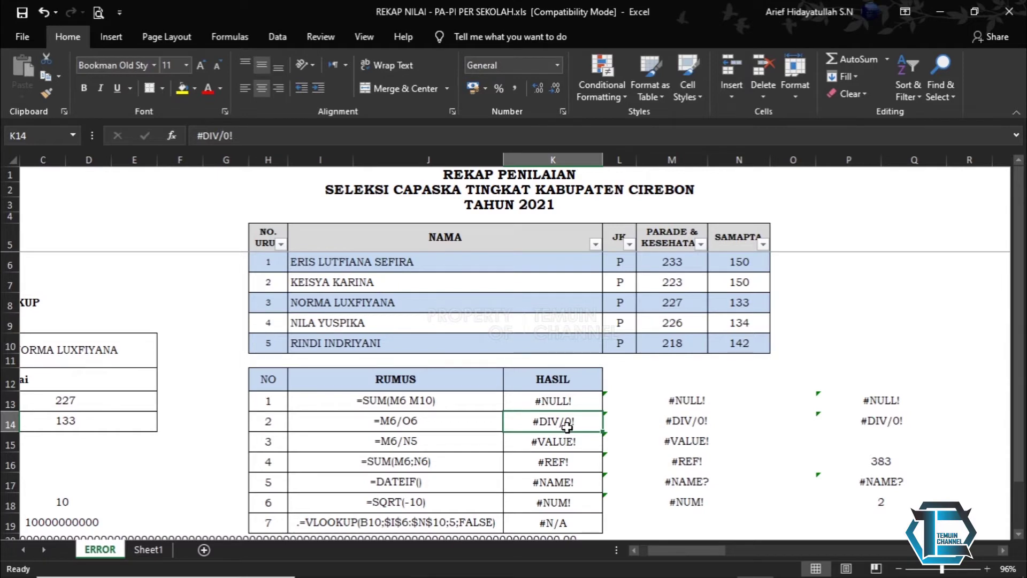
left_click_drag(566, 426, 680, 422)
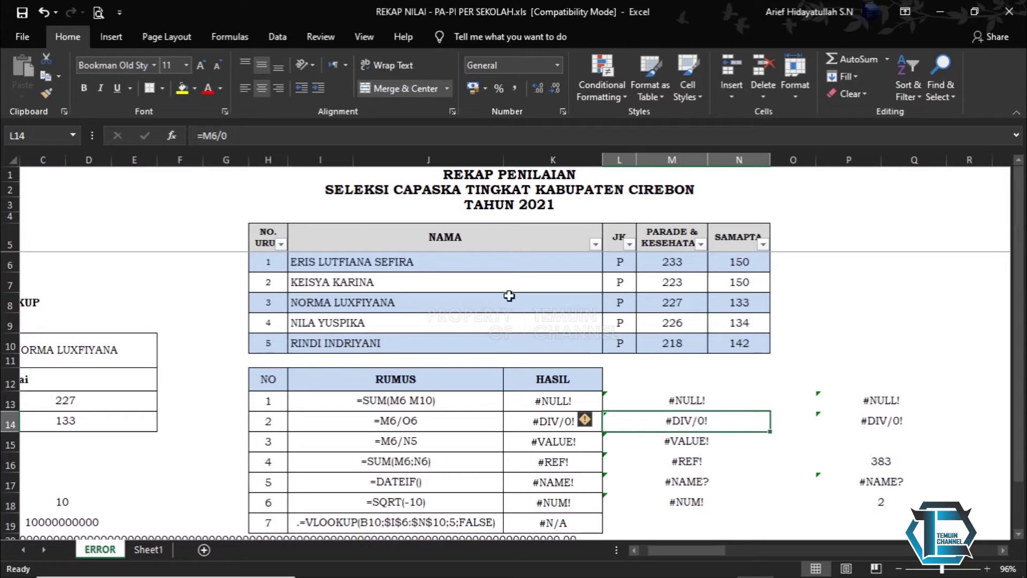
left_click(314, 137)
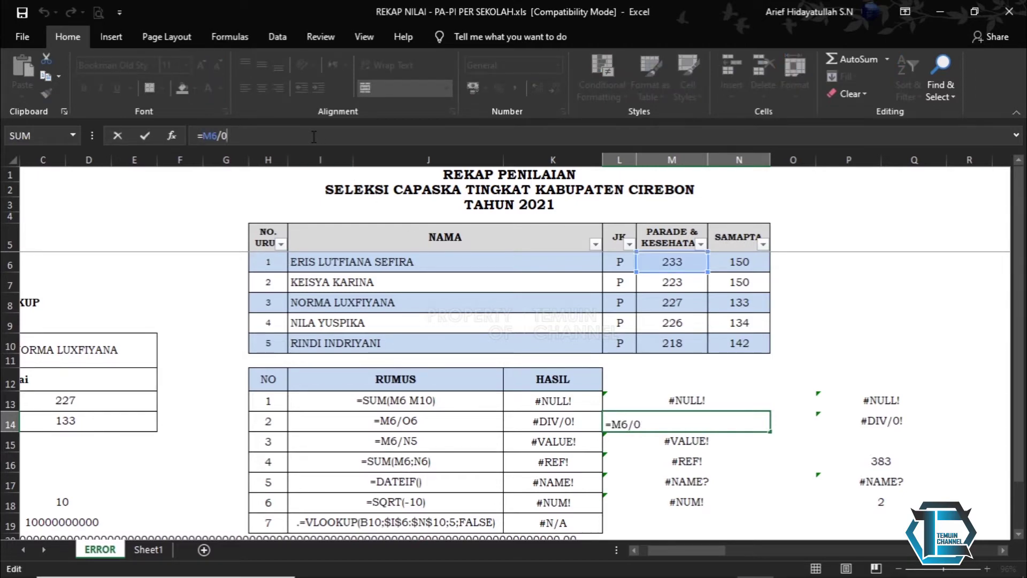
key("Return")
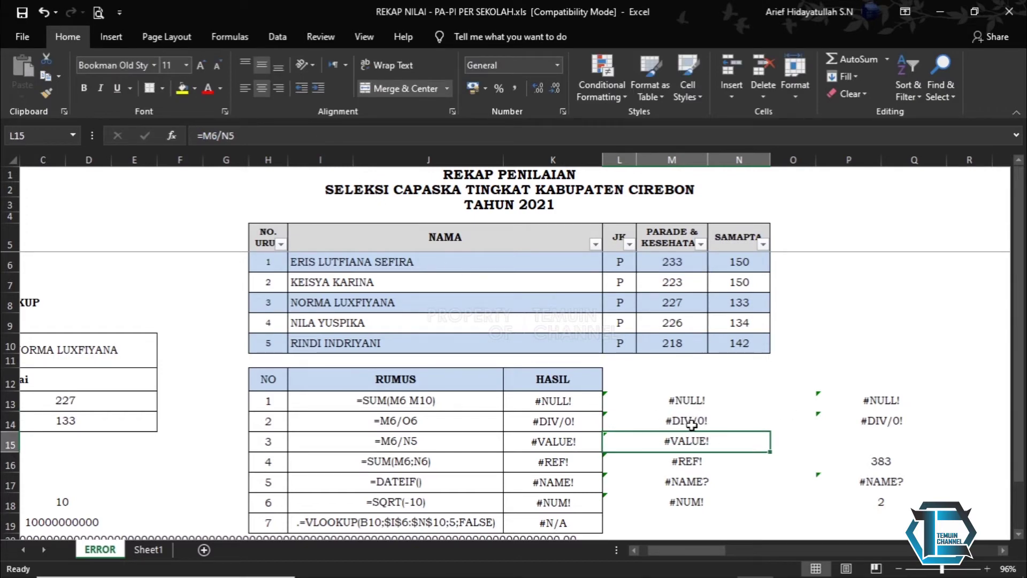
left_click(873, 421)
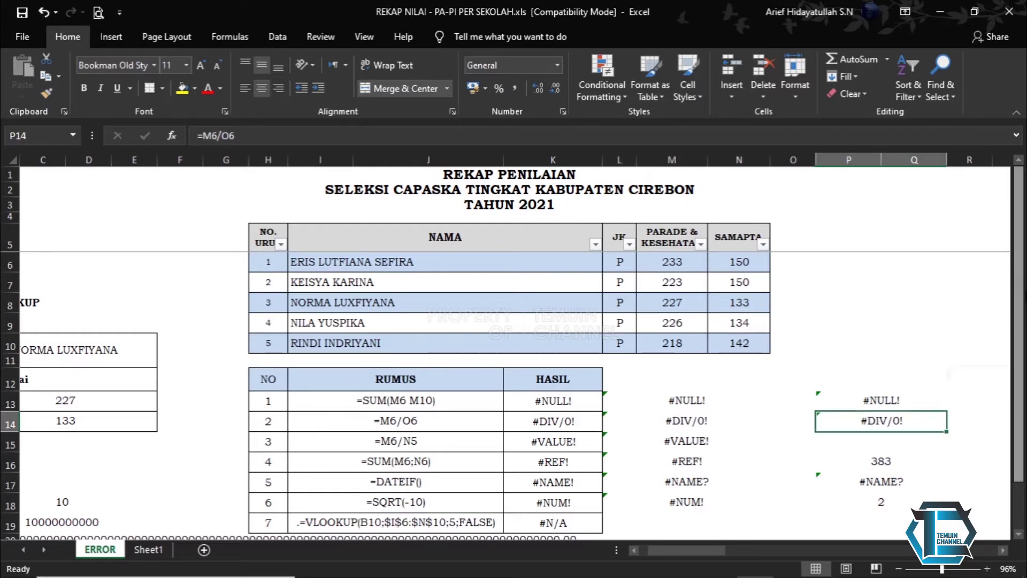
left_click(333, 133)
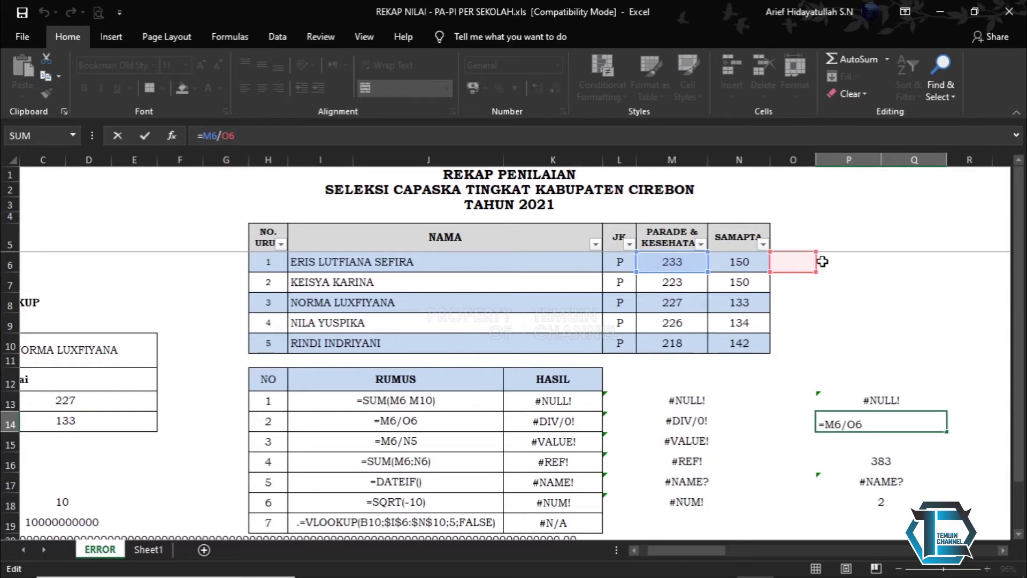
key("Return")
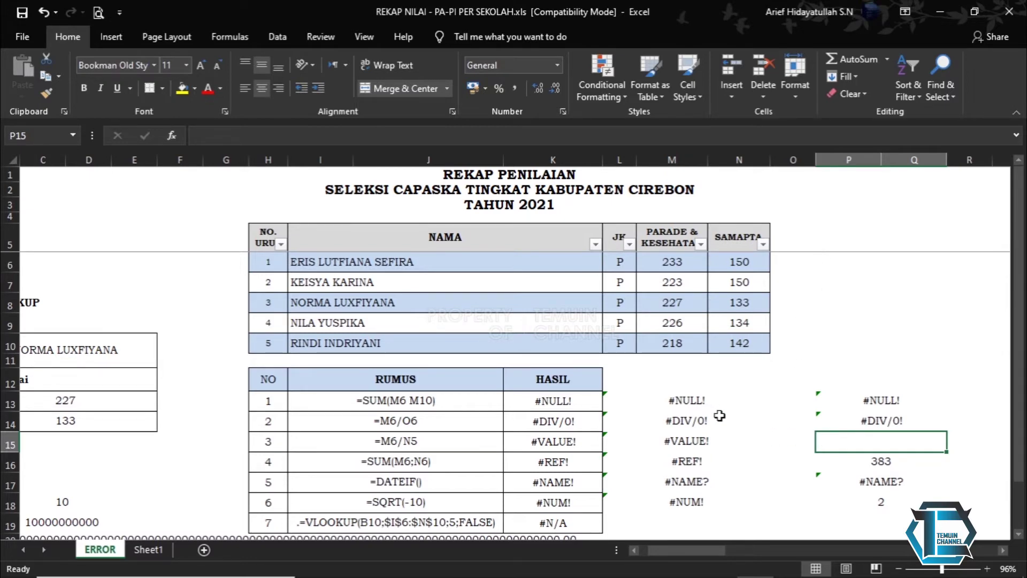
left_click(561, 439)
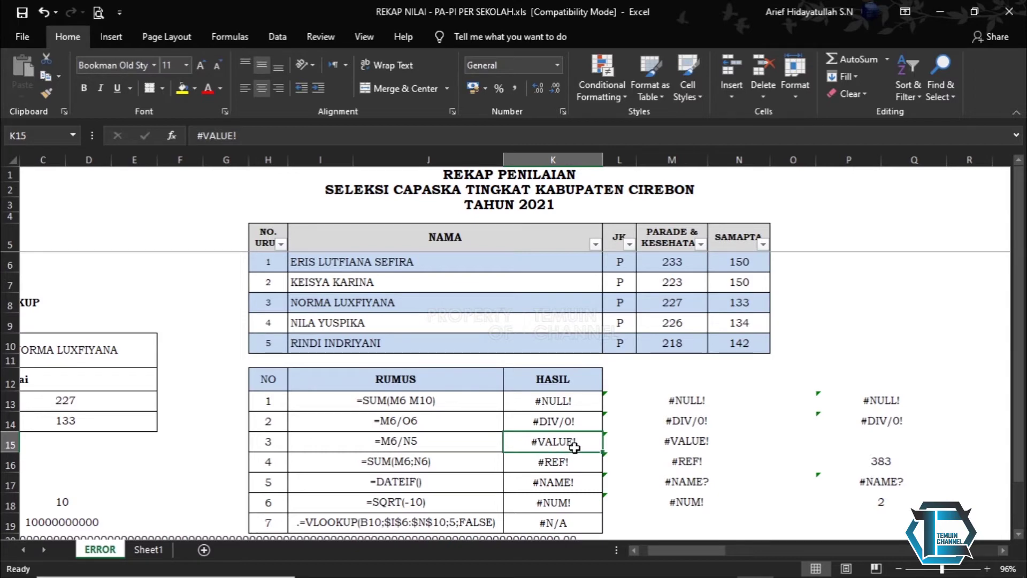
left_click(669, 445)
left_click(344, 134)
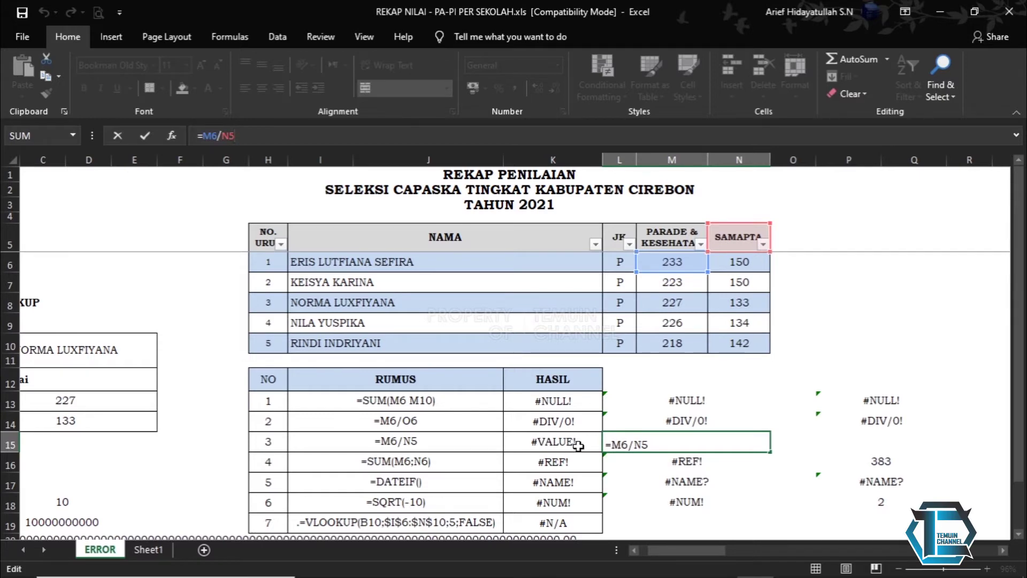
- Confirm L15, then re-enter L16's BOOK_1.xls link formula, raising the Update Values prompt
key("Return")
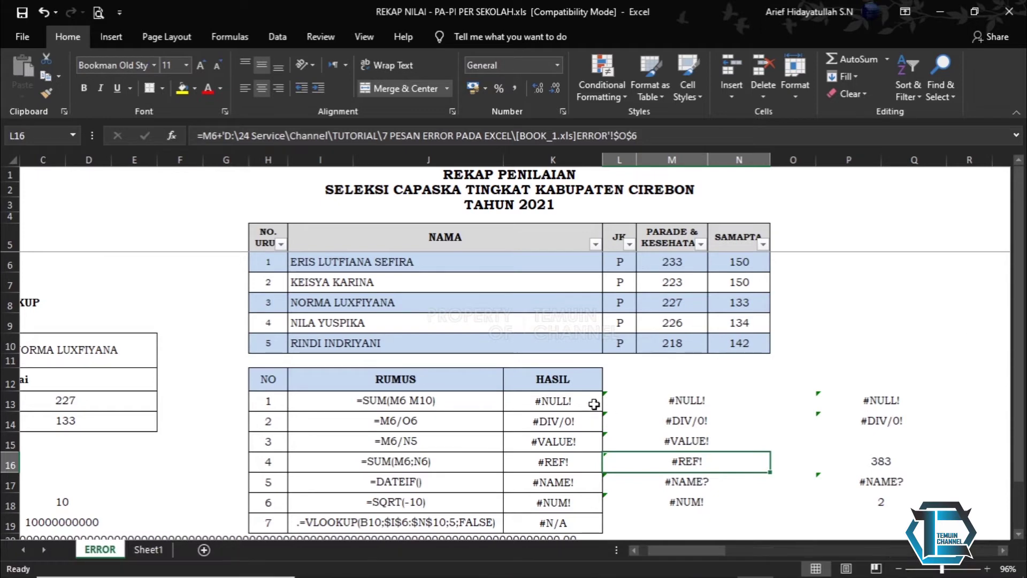
left_click(564, 462)
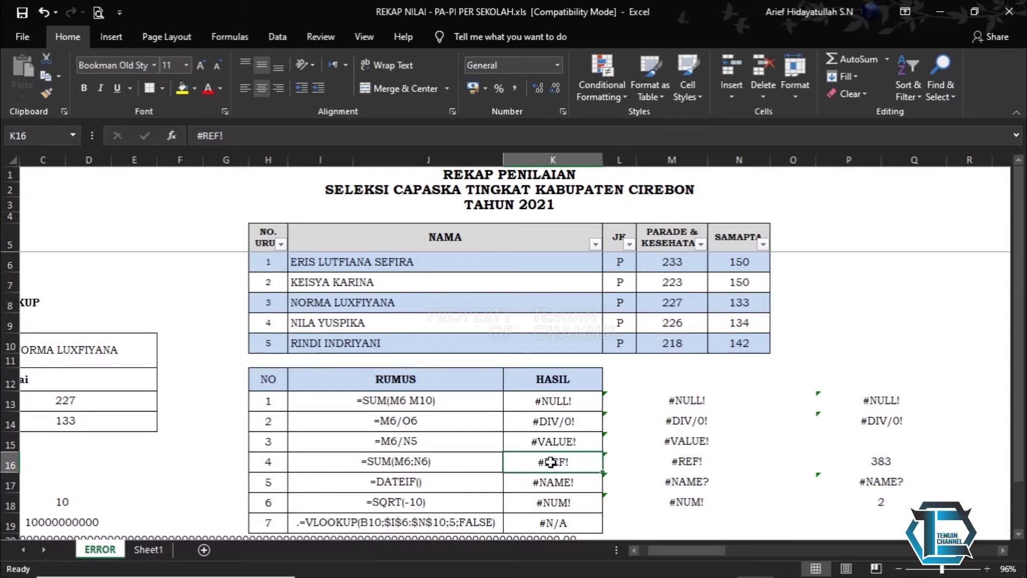
left_click(682, 461)
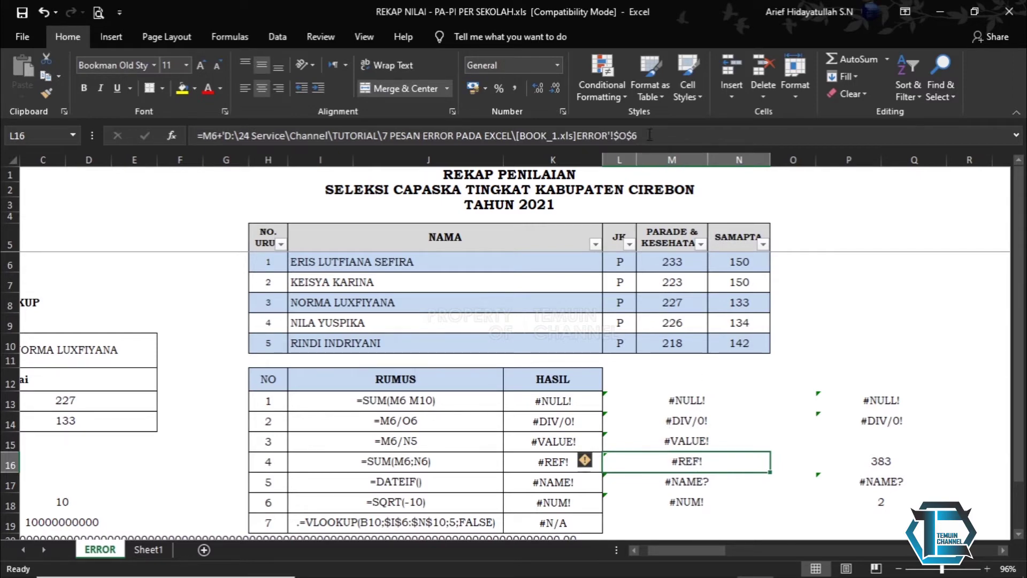
left_click(649, 134)
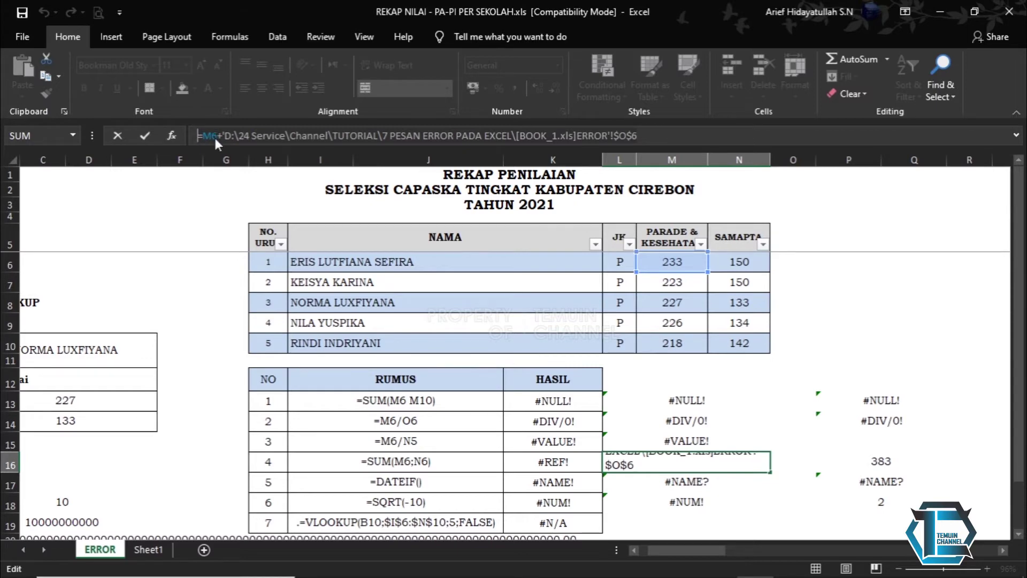
key("Return")
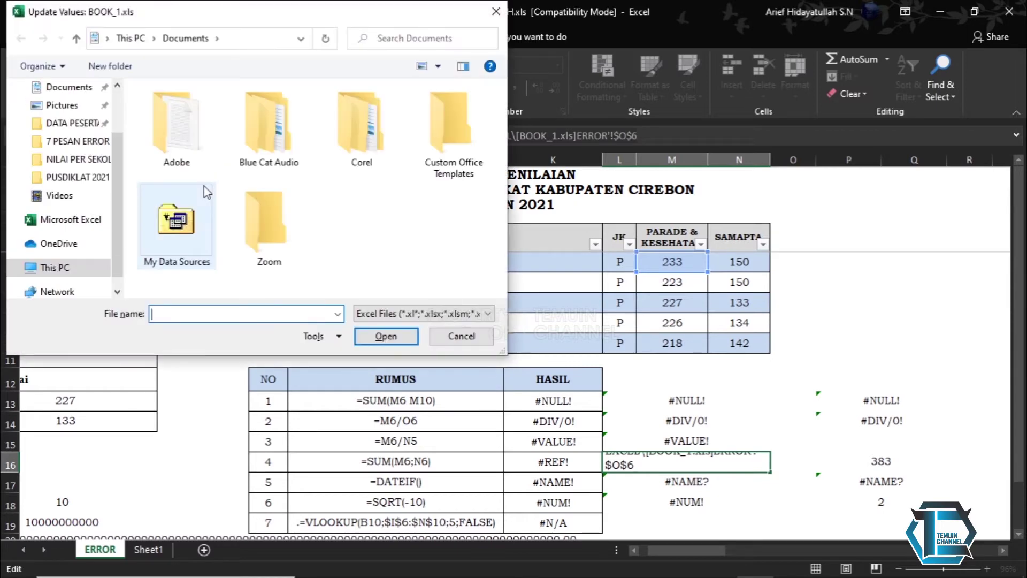
- Dismiss the Update Values prompt without choosing a file, leaving #REF! in L16
left_click_drag(204, 18, 347, 261)
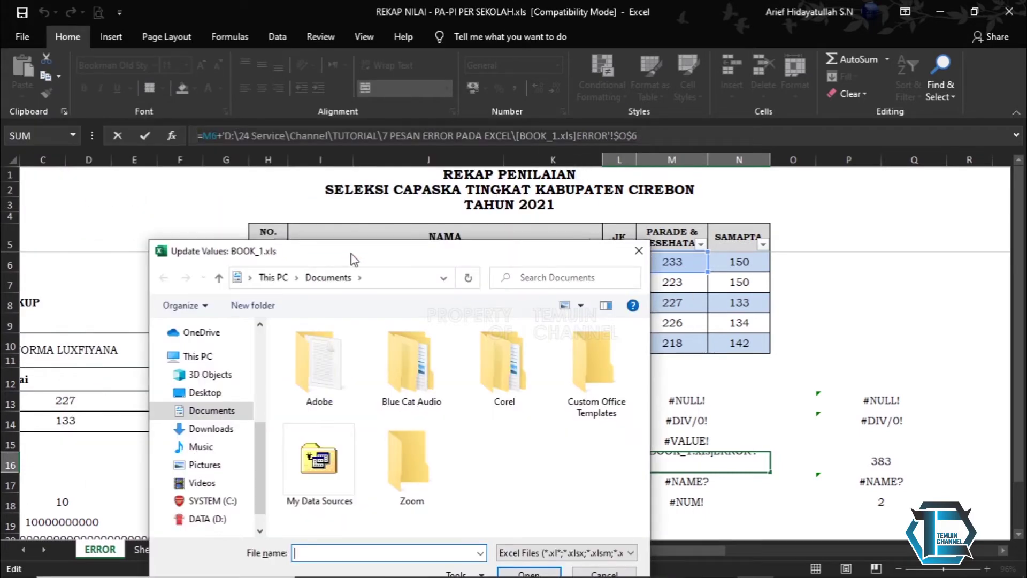
left_click_drag(351, 254, 285, 189)
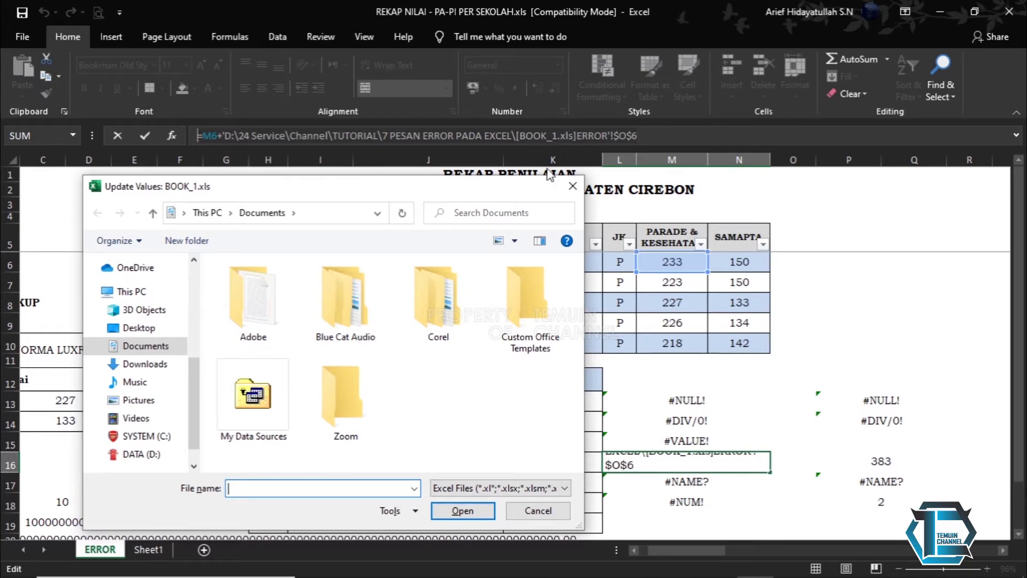
left_click(570, 186)
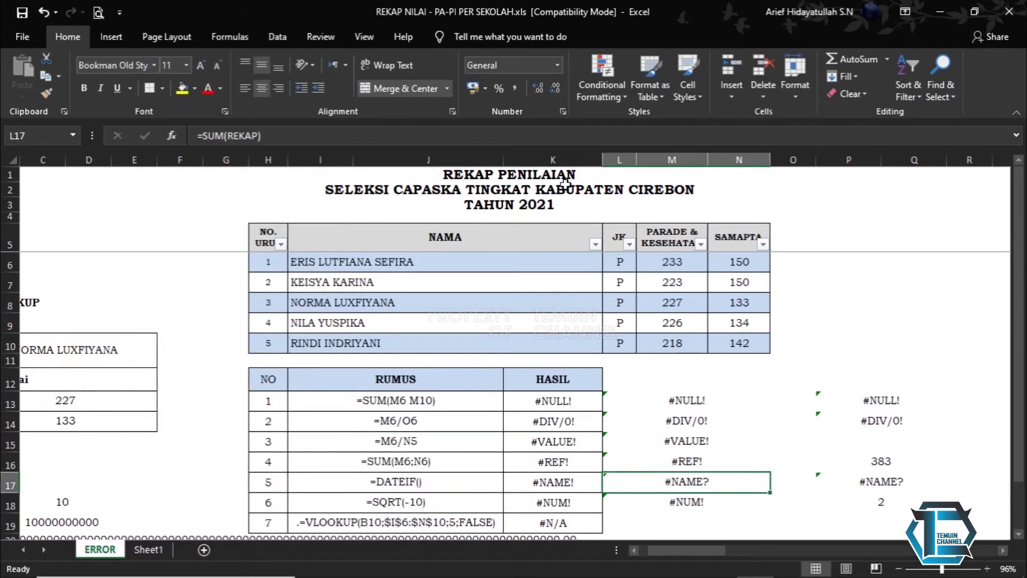
left_click(677, 463)
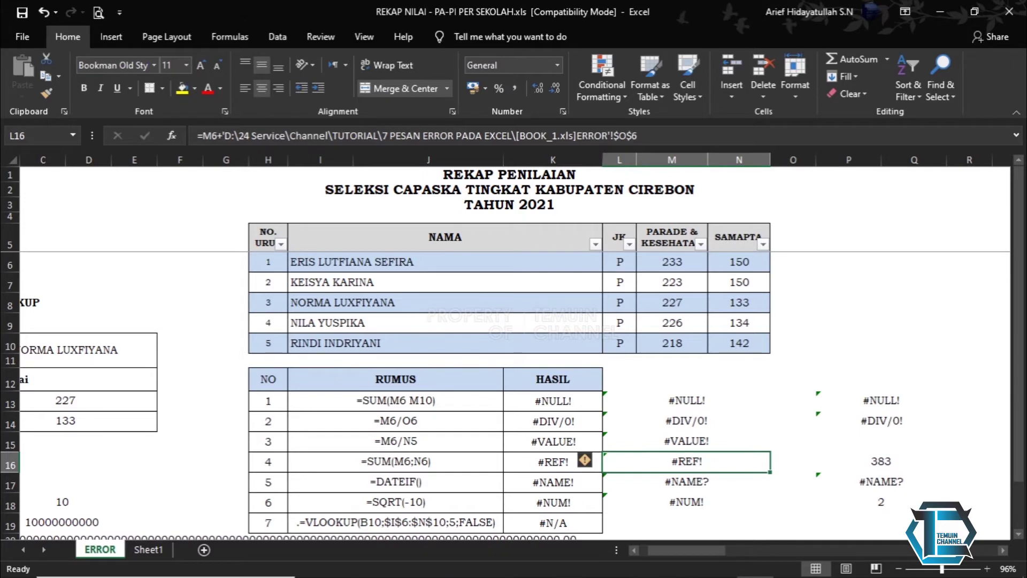
- Bring the 7 PESAN ERROR PADA EXCEL folder window forward
mouse_move(470, 562)
mouse_move(386, 562)
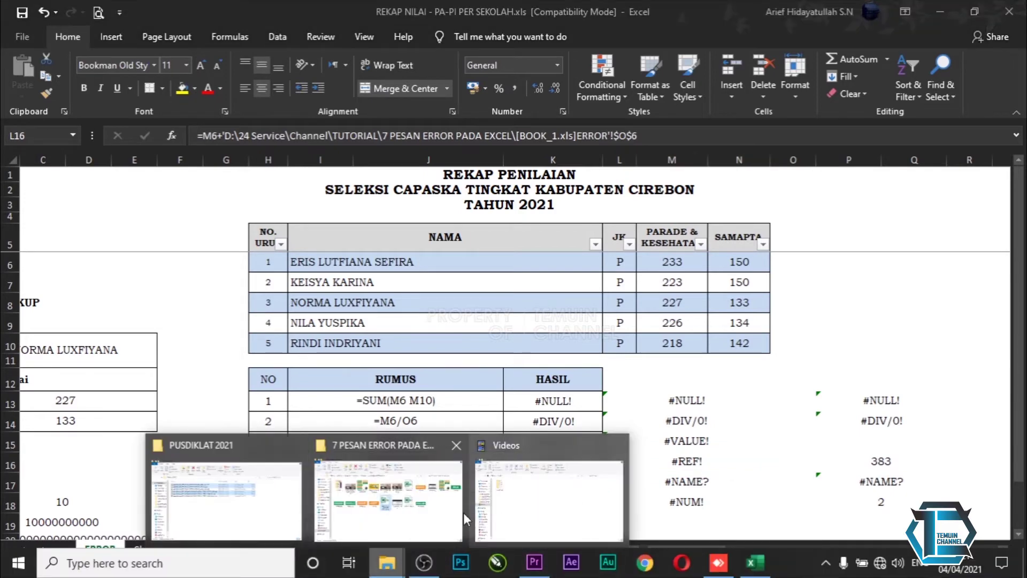
left_click(463, 512)
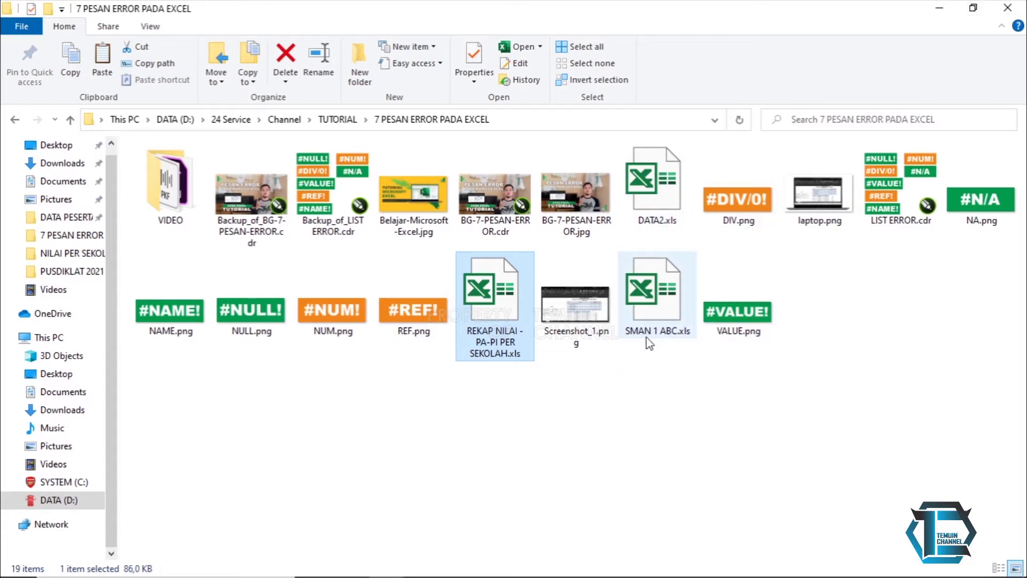
left_click(939, 8)
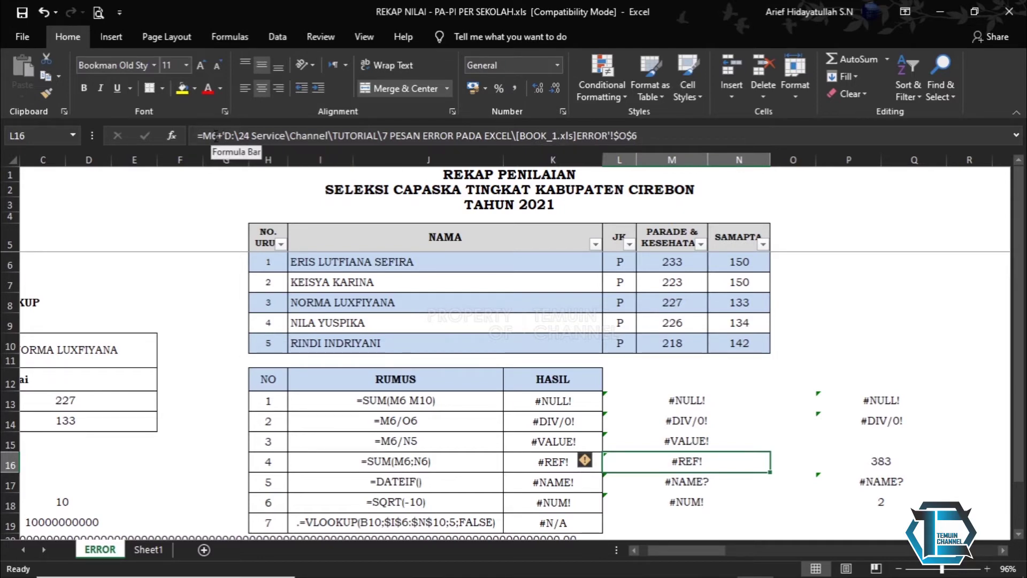
- Inspect the external-reference formula in M6, dismissing the linked-workbook prompt
double_click(679, 266)
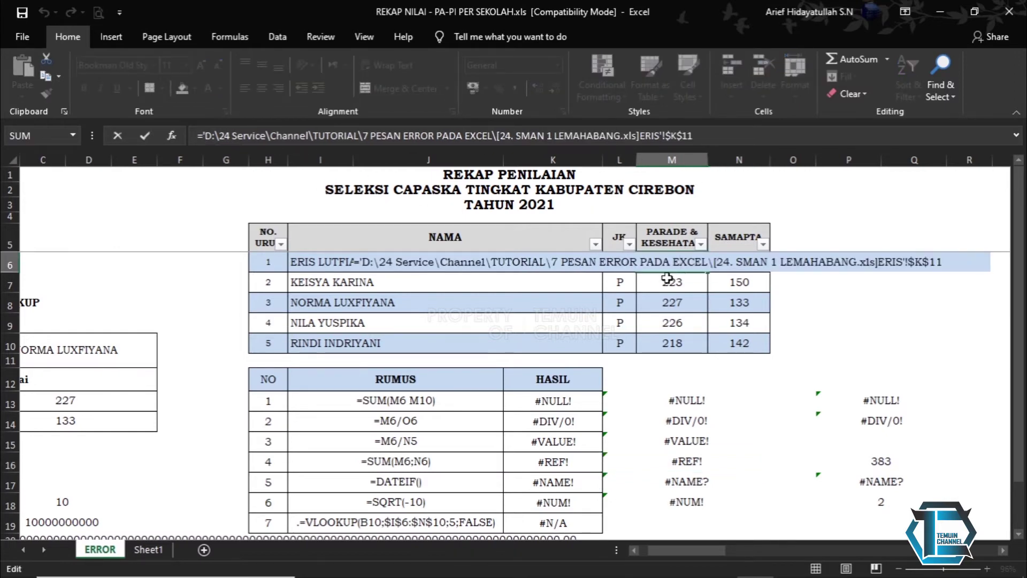
key("Return")
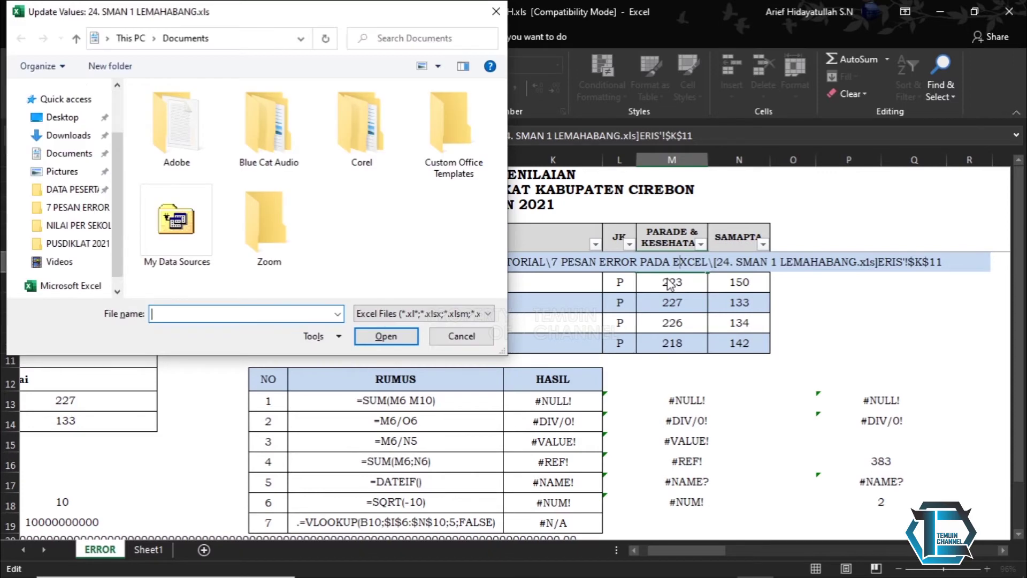
key("Escape")
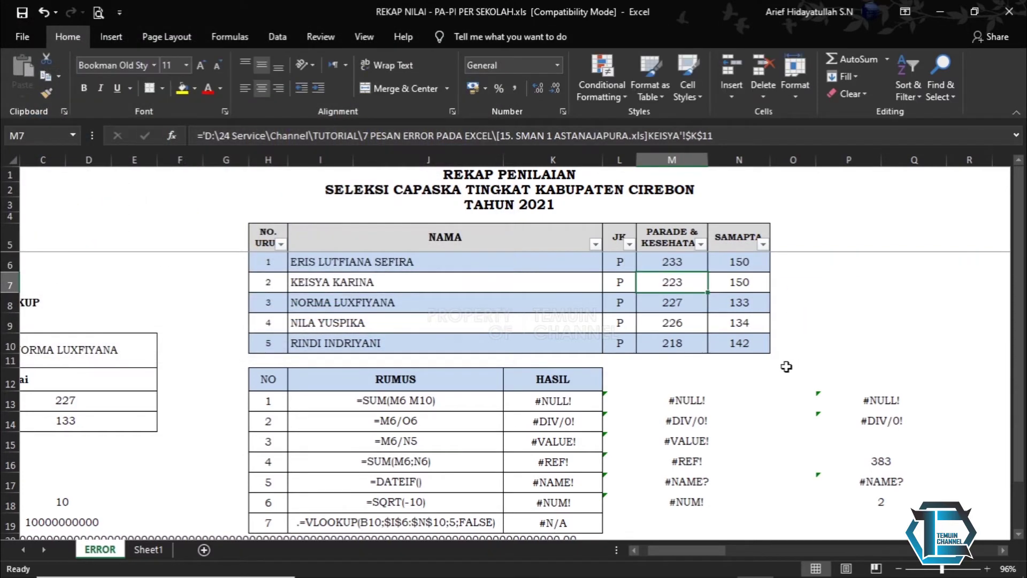
left_click(676, 265)
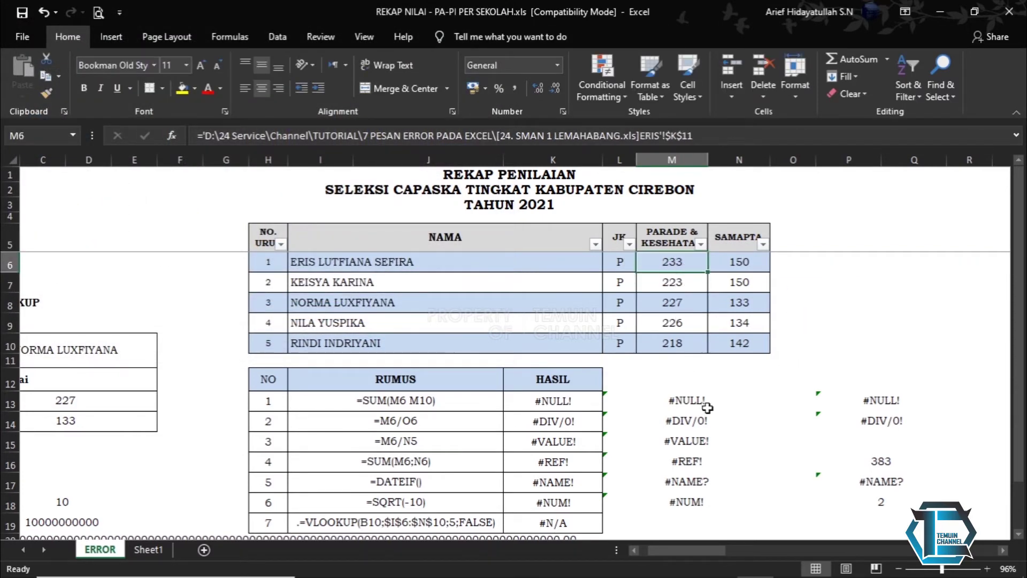
- Review the #REF! and #NAME? results in L16 and L17, then go to Sheet1
left_click(690, 464)
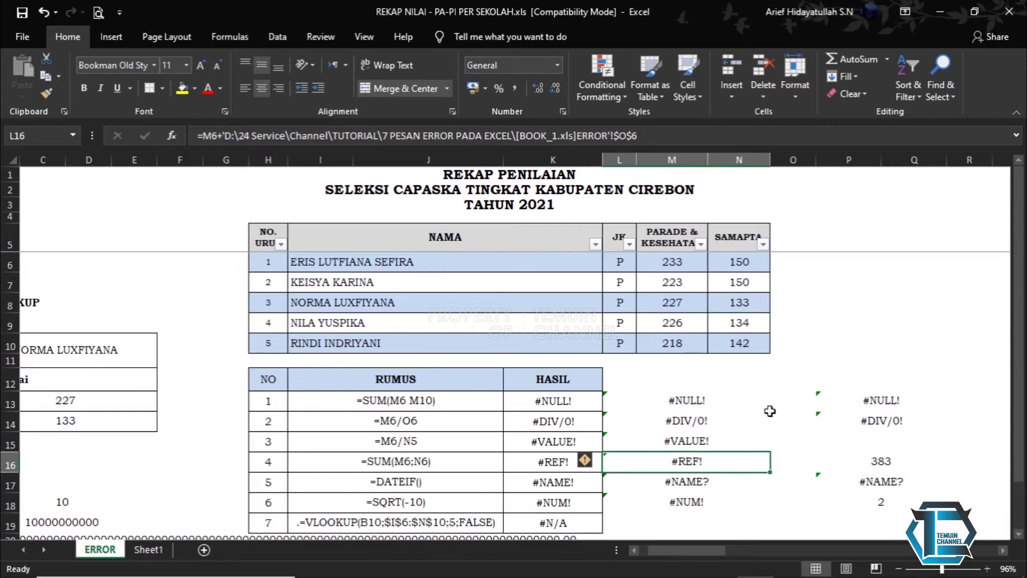
key("Down")
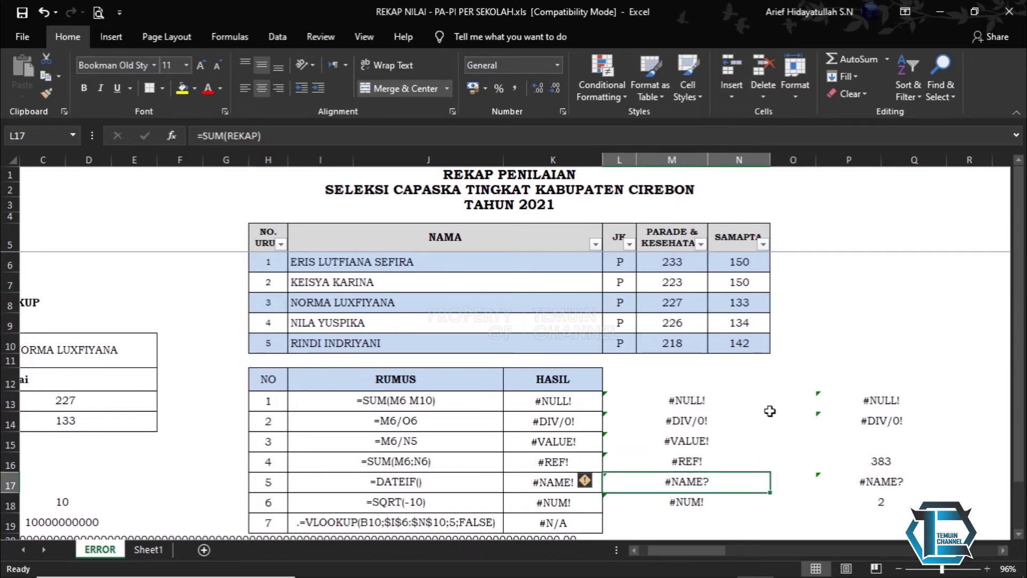
left_click(696, 468)
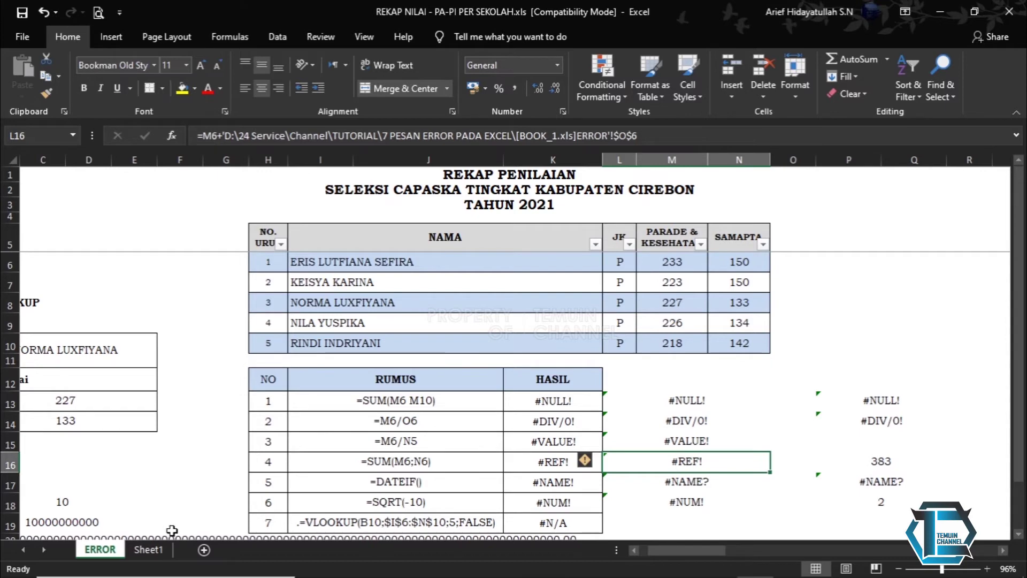
left_click(148, 549)
left_click(726, 371)
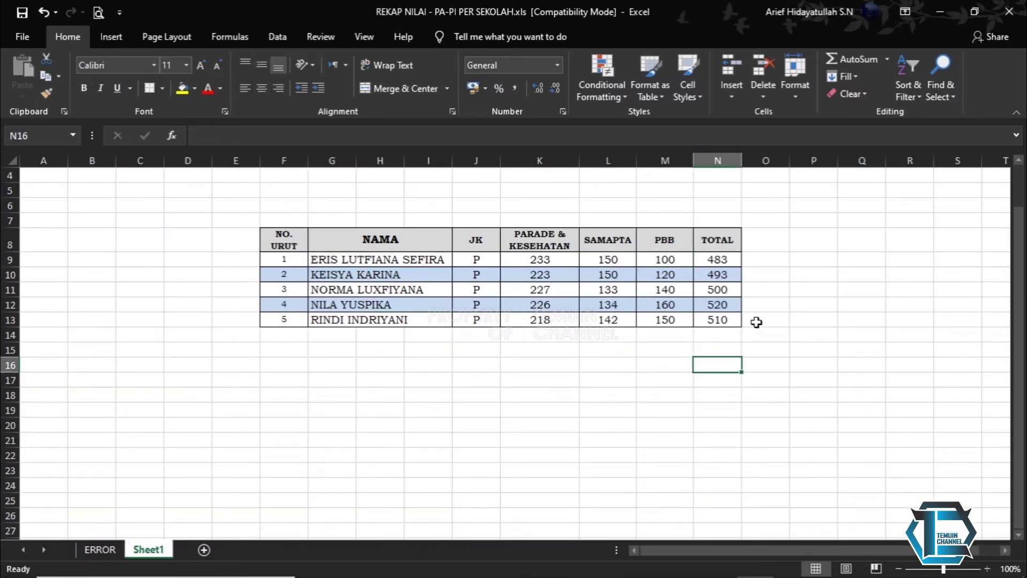
- Inspect the first row's TOTAL formula in N9 without changing it
left_click(730, 262)
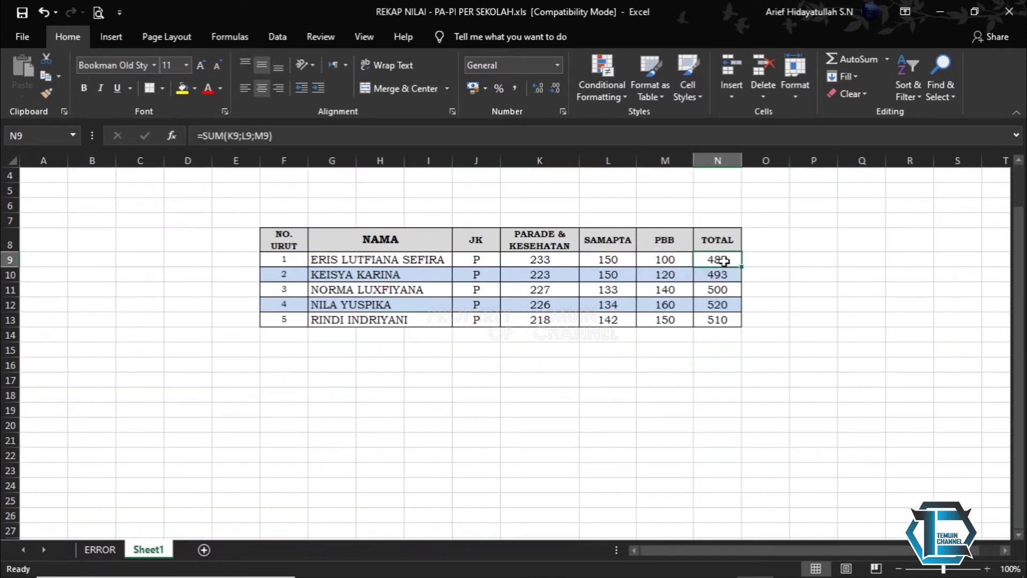
left_click(328, 135)
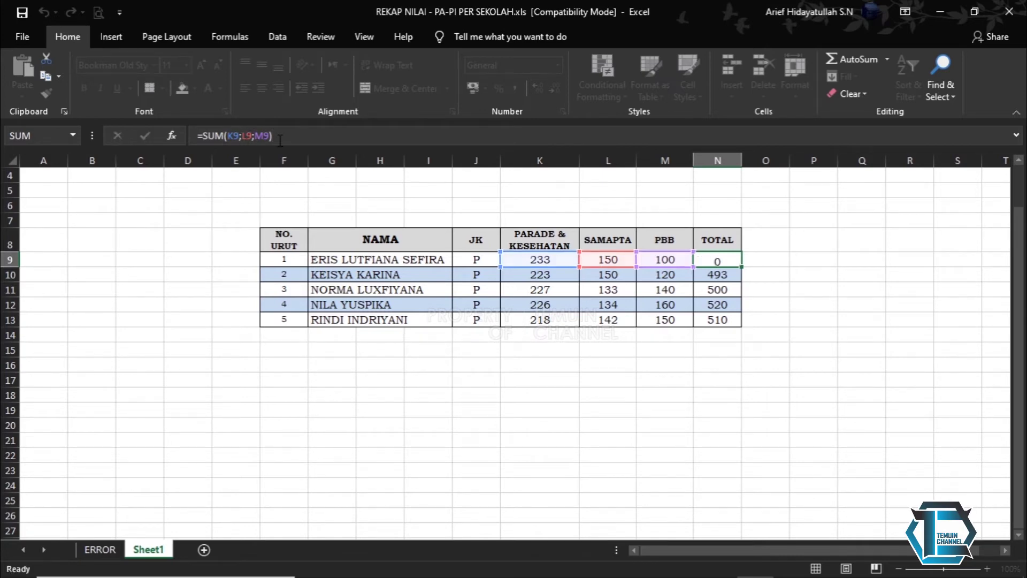
key("Return")
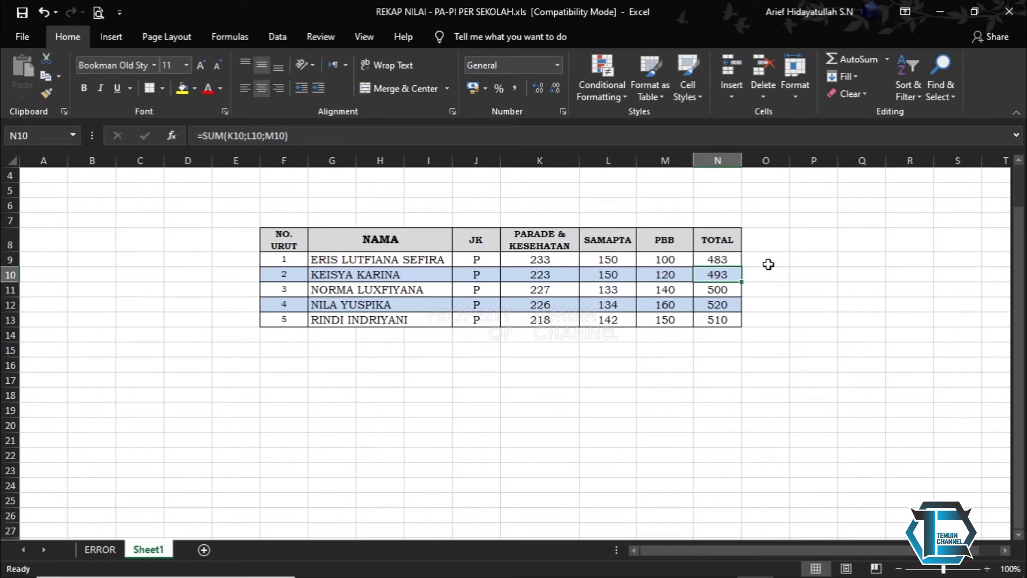
- Enter =SUM(K9:M9) in O9, returning 483 to match the TOTAL
left_click(772, 261)
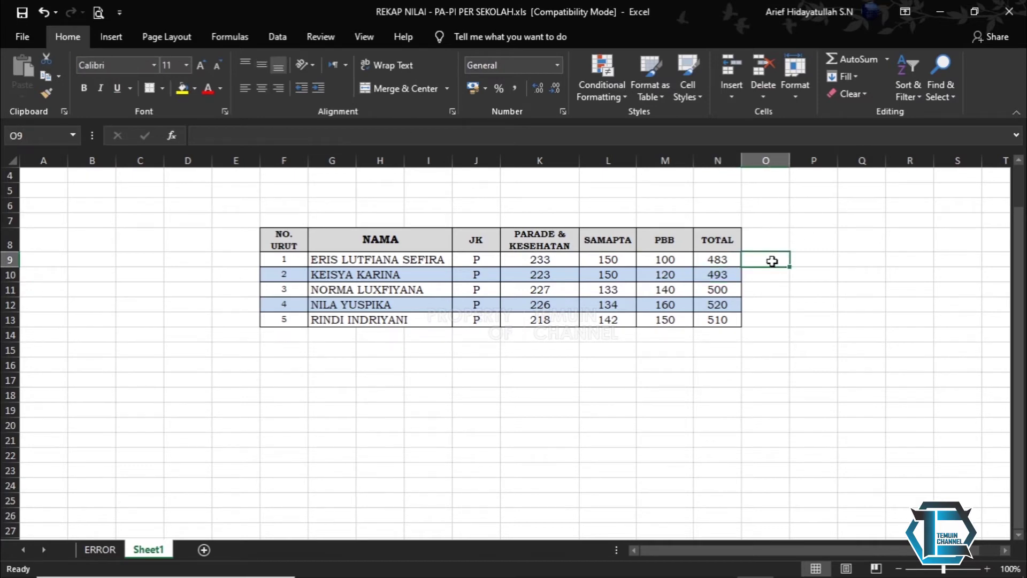
type("=sum")
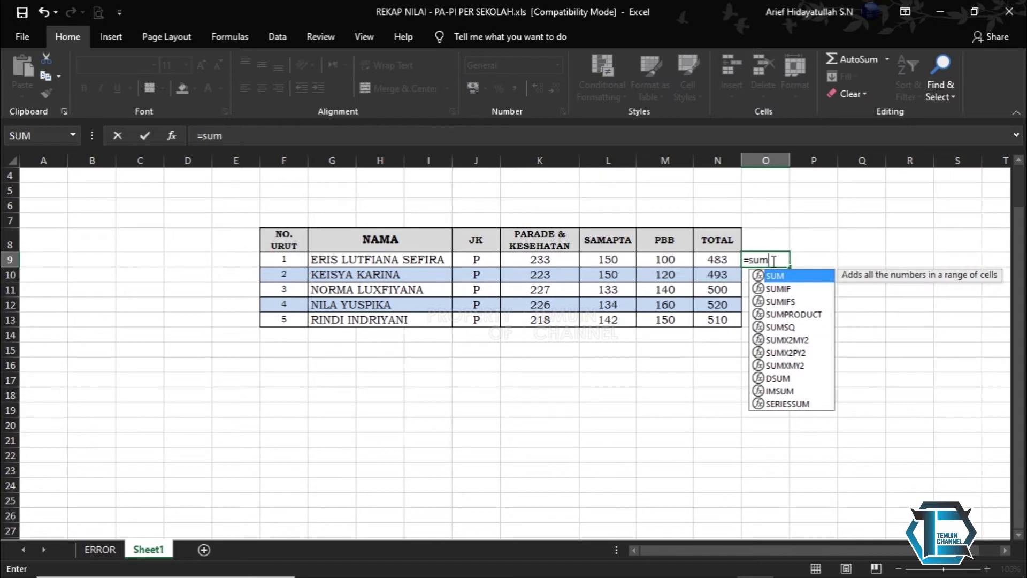
key("Tab")
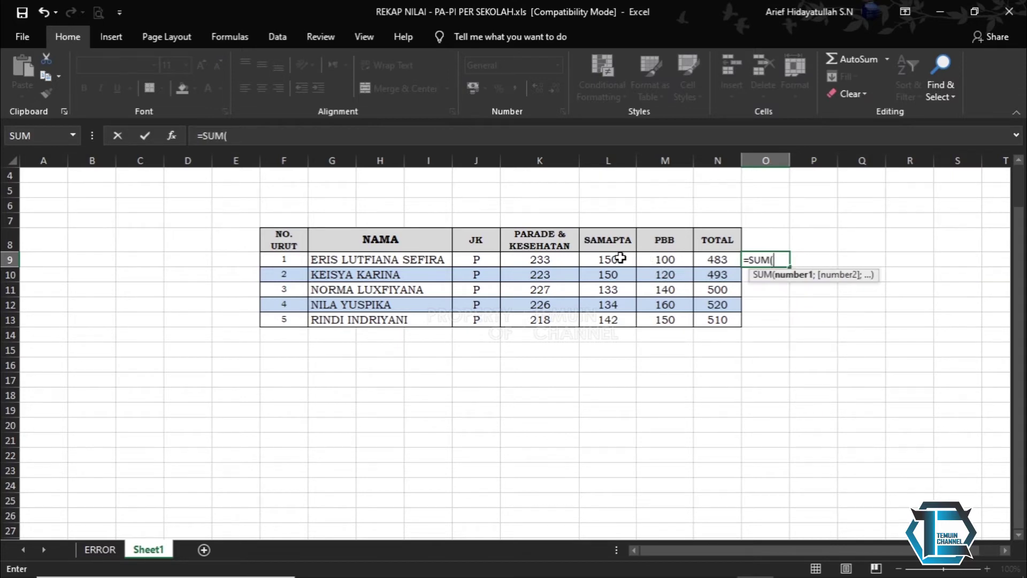
left_click_drag(553, 259, 654, 260)
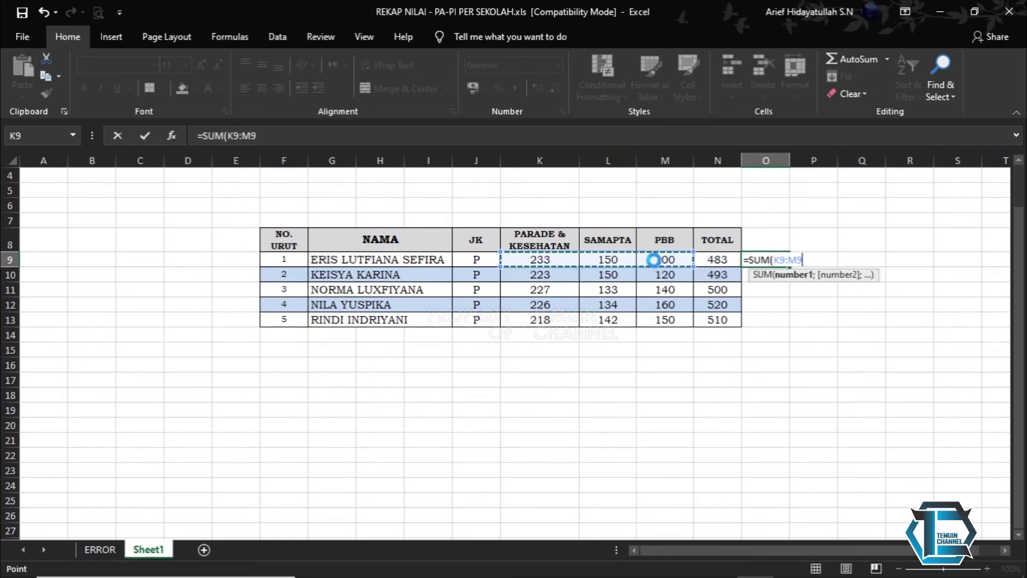
key("Return")
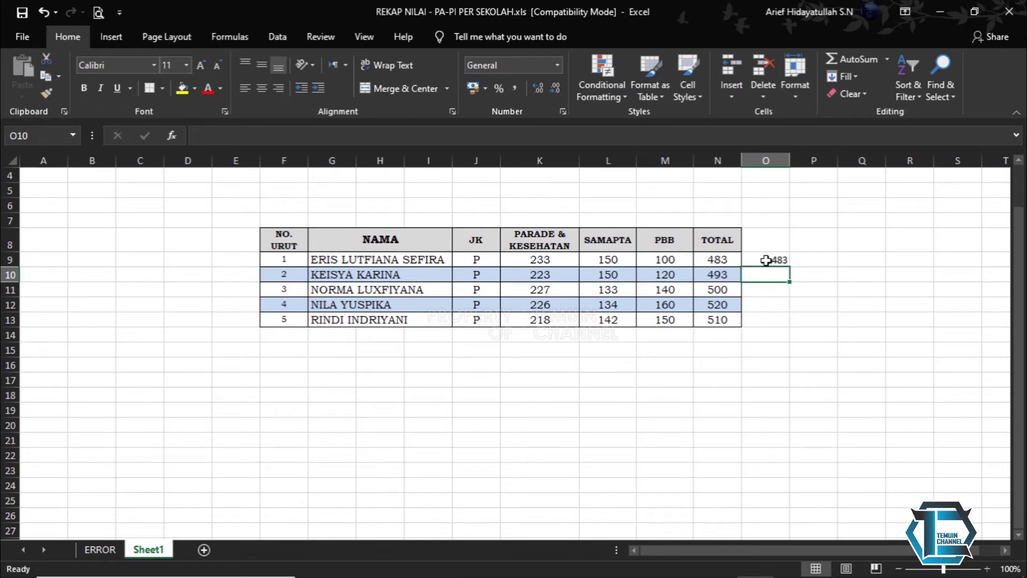
left_click(728, 259)
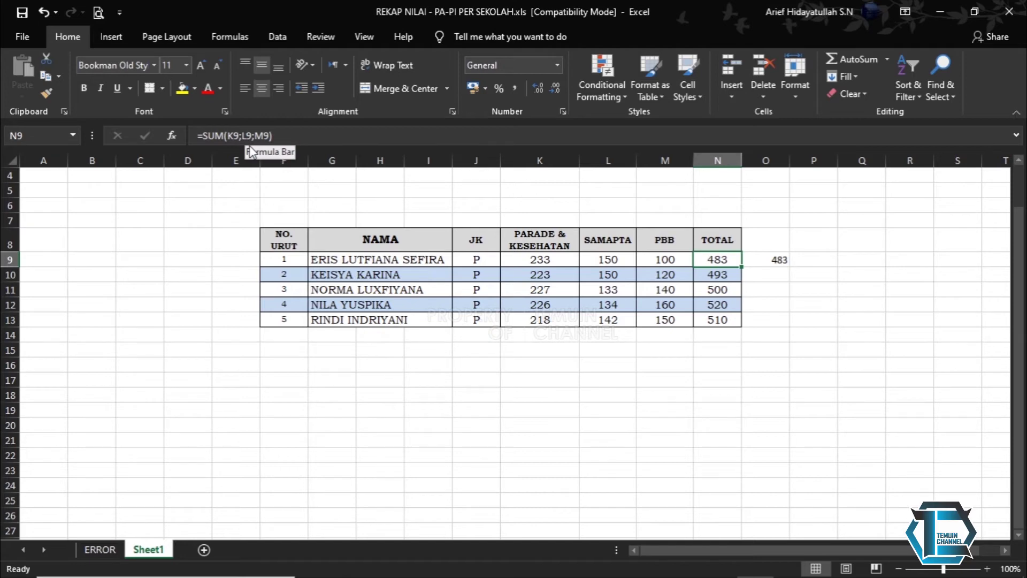
left_click(254, 136)
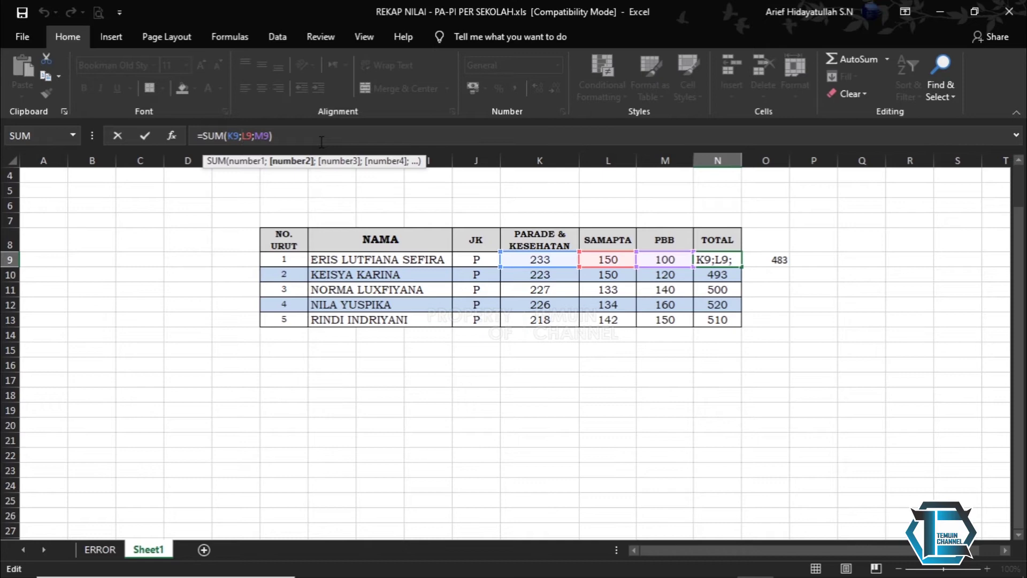
key("Return")
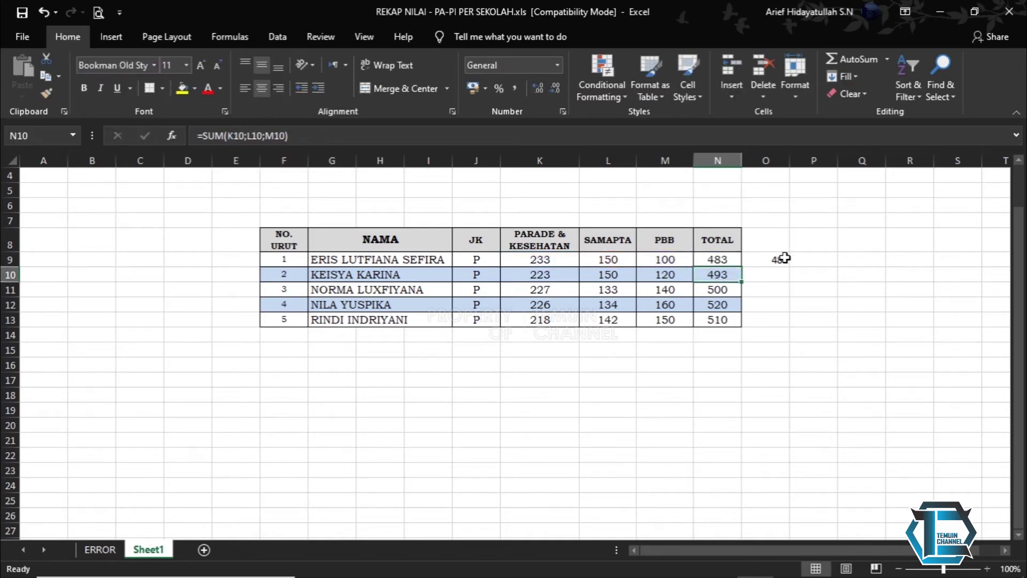
left_click(781, 259)
left_click(776, 158)
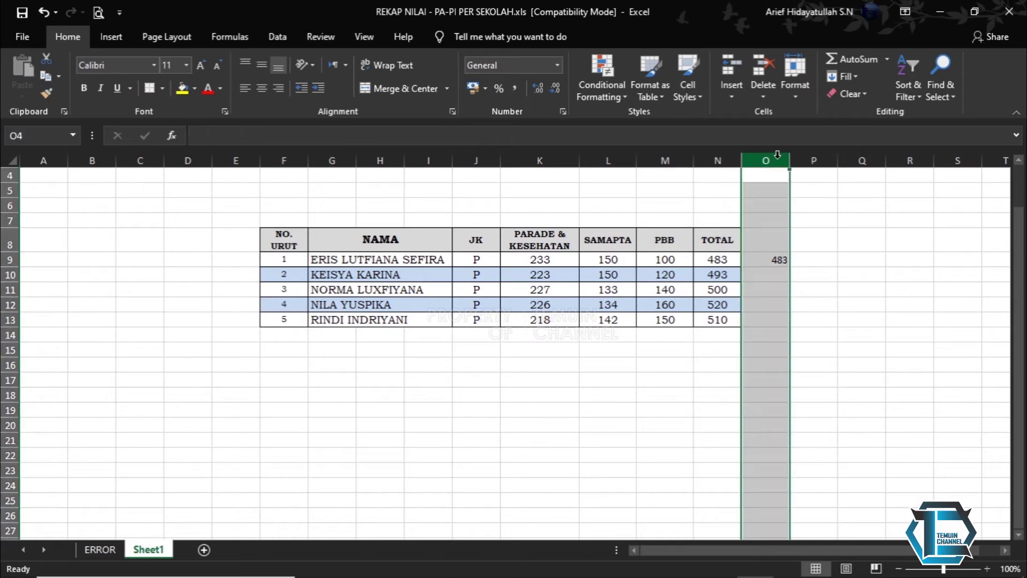
scroll(664, 374, "up", 1)
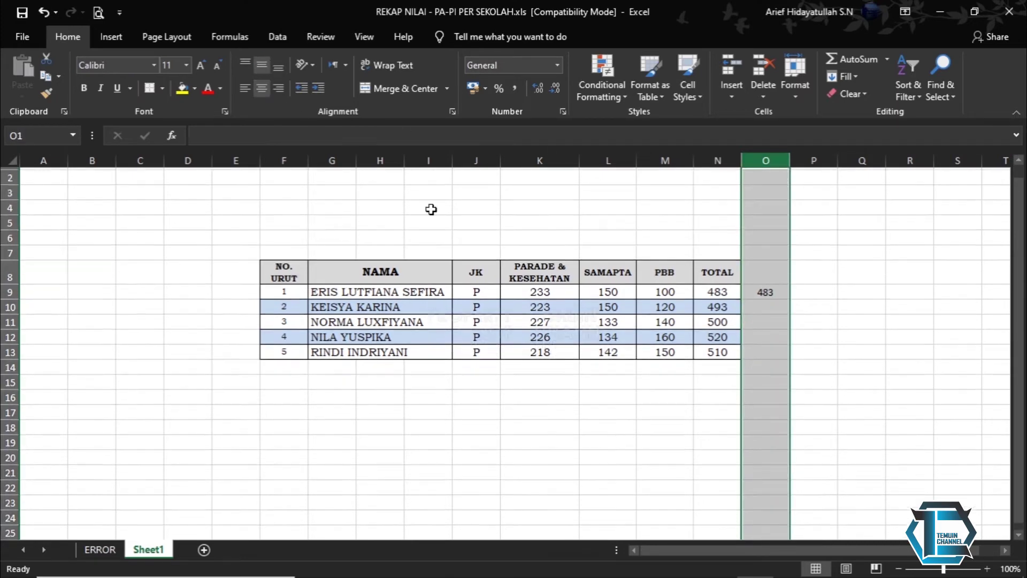
left_click(665, 380)
left_click(702, 311)
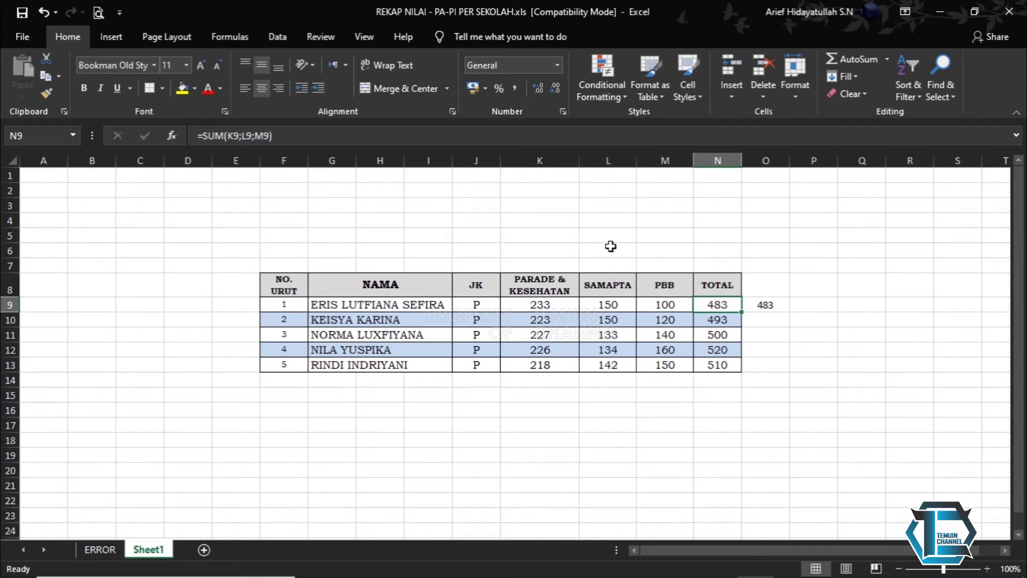
left_click(607, 284)
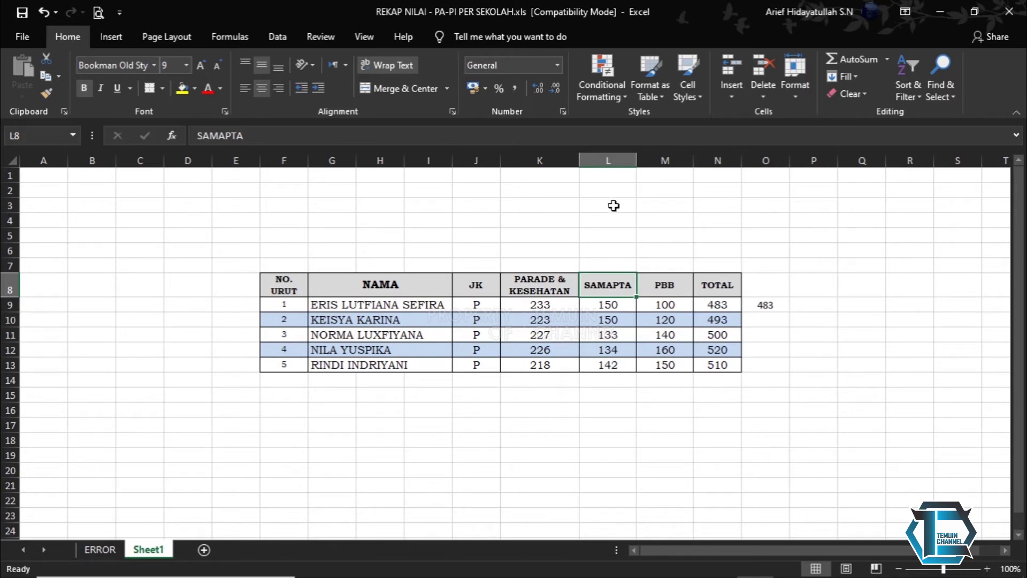
- Delete the SAMAPTA column to see #REF! in TOTAL, then undo to restore it
left_click(603, 160)
right_click(603, 161)
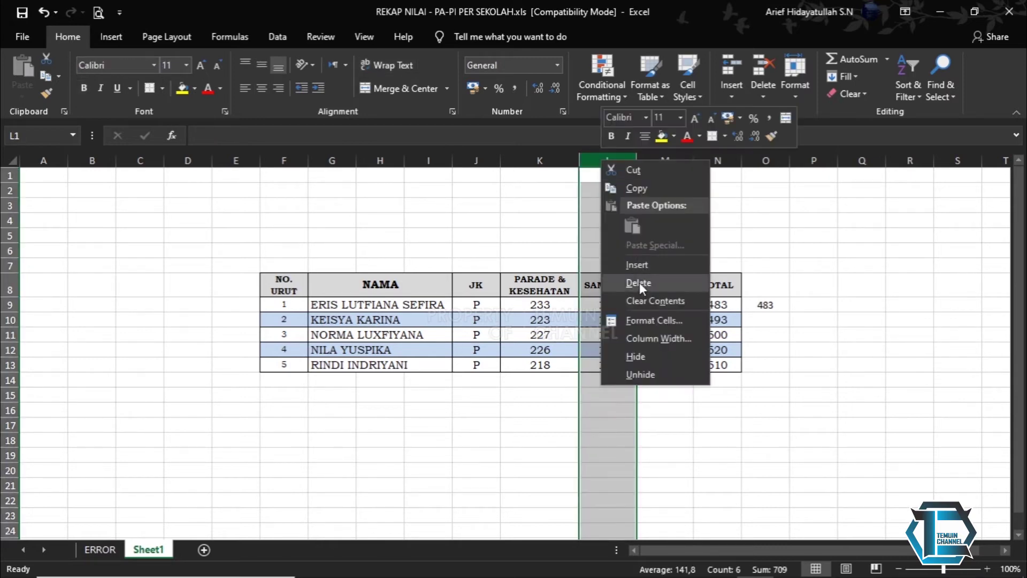
left_click(637, 283)
left_click(660, 306)
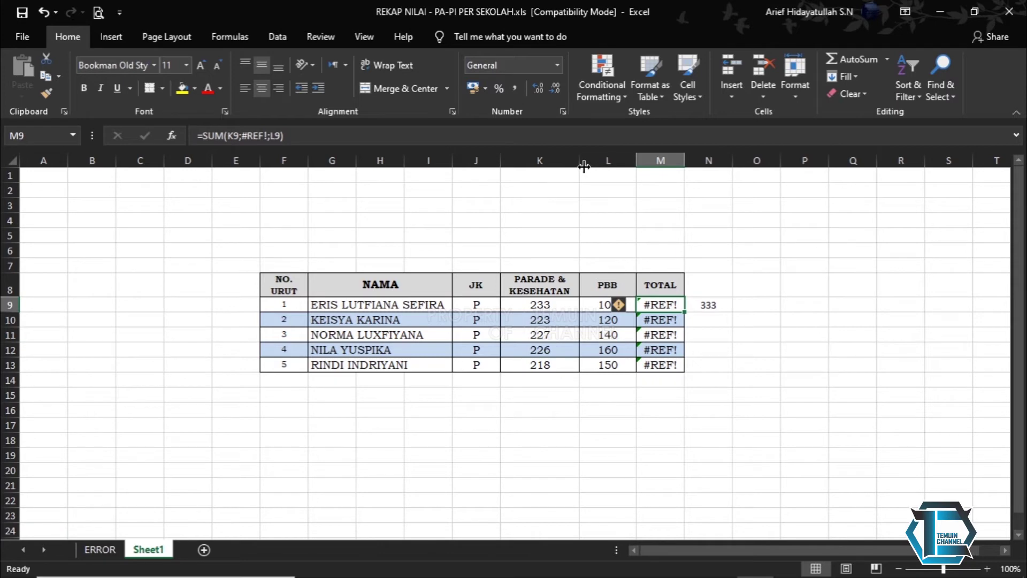
key("ctrl+z")
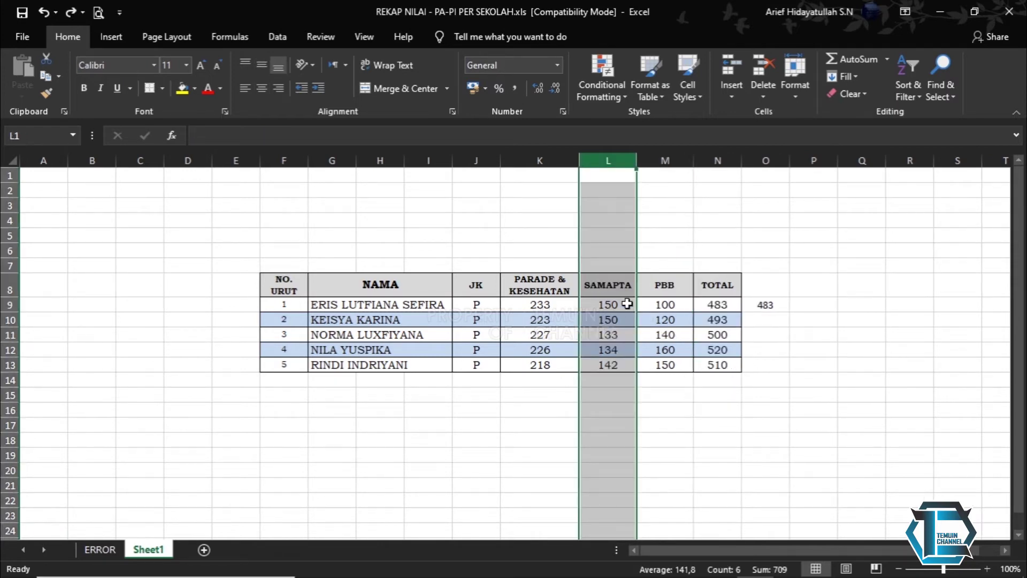
right_click(608, 162)
left_click(645, 282)
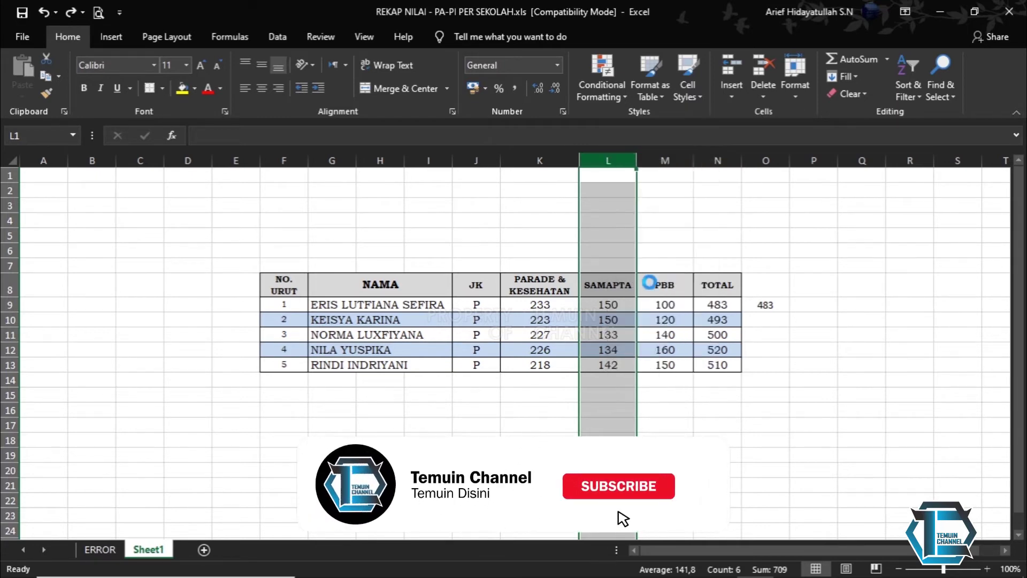
left_click(660, 304)
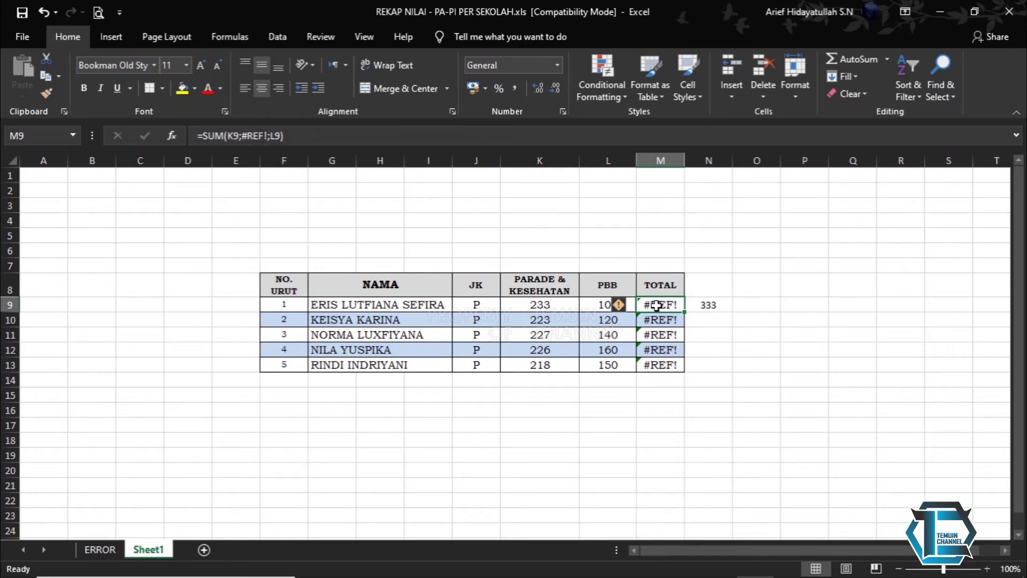
left_click(248, 136)
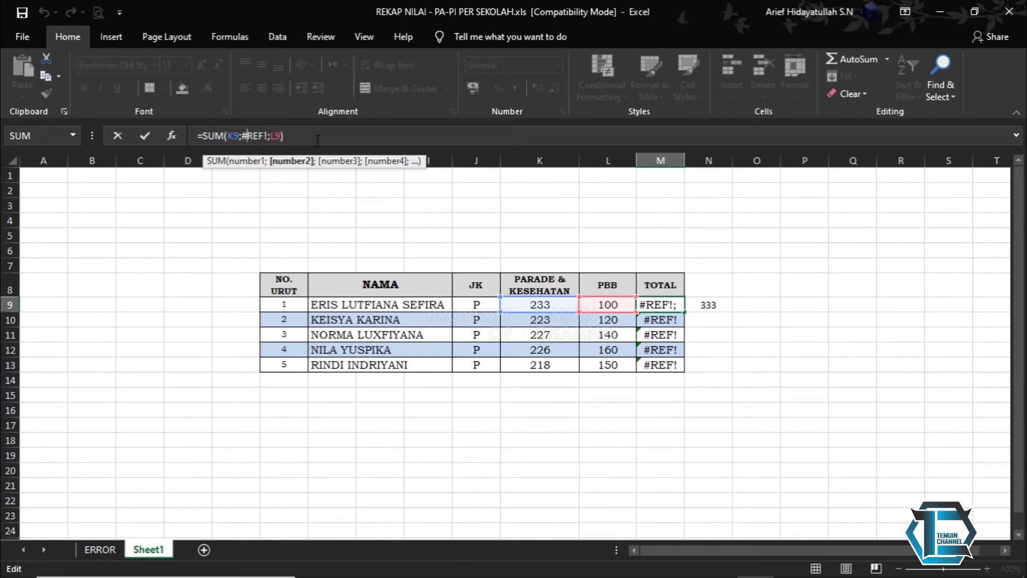
key("BackSpace")
type(":")
key("BackSpace")
type(";")
left_click(709, 305)
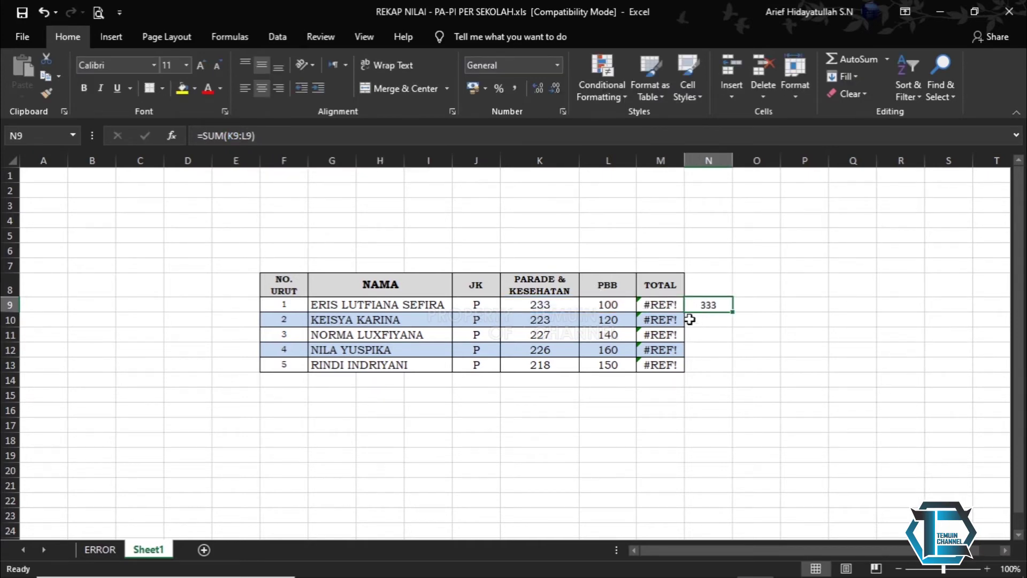
left_click(493, 140)
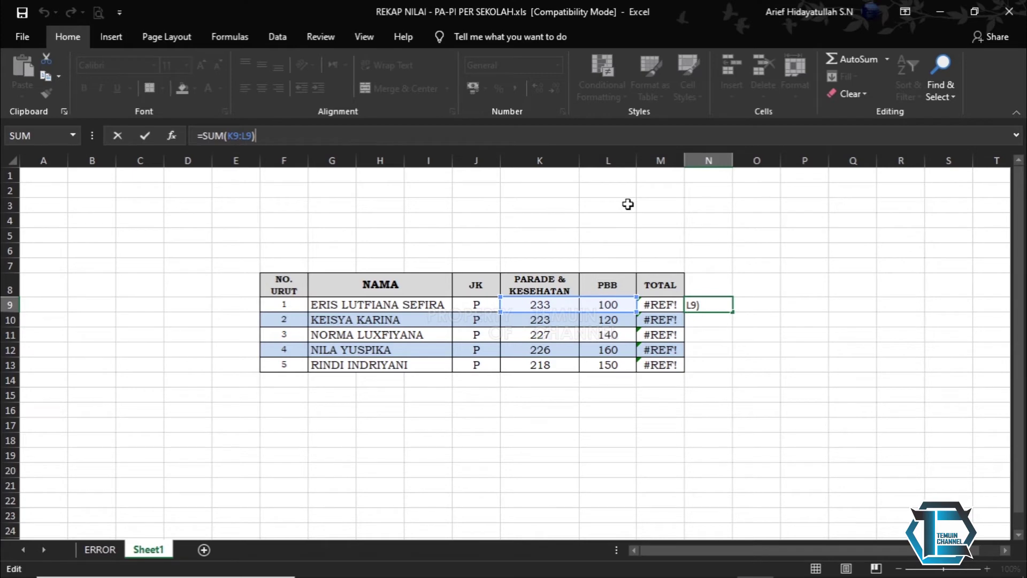
key("Return")
left_click(630, 196)
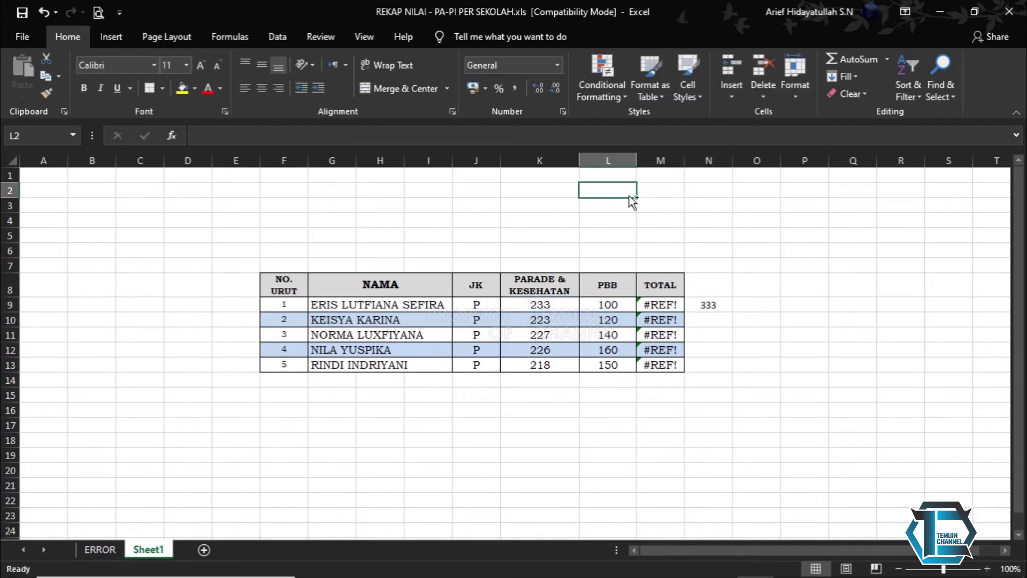
key("ctrl+z")
key("ctrl+z")
key("ctrl+z")
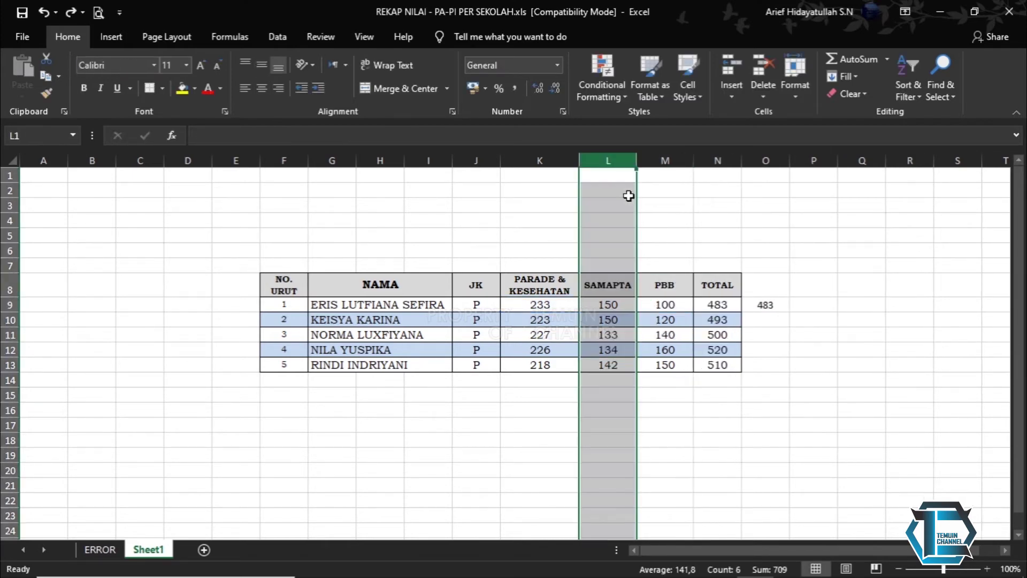
left_click(778, 305)
- Delete SAMAPTA again to see M9's #REF! formula, undo it, and return to the ERROR sheet
right_click(606, 160)
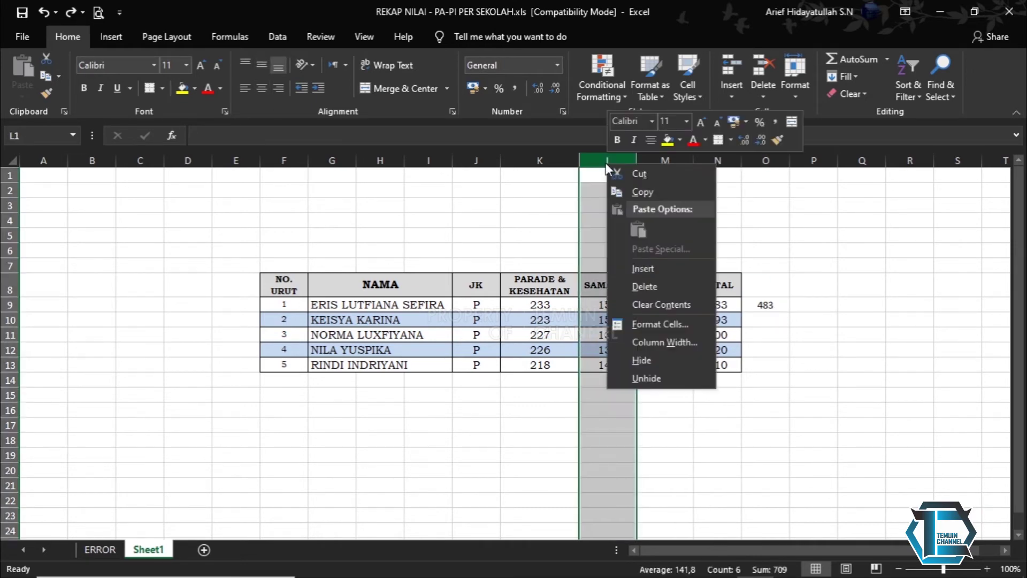
left_click(650, 285)
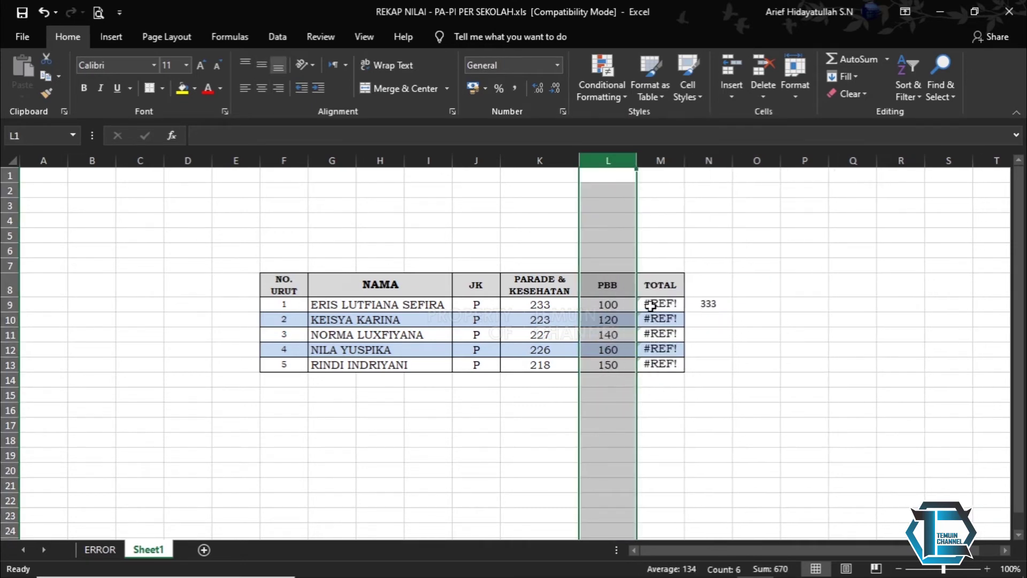
left_click(708, 303)
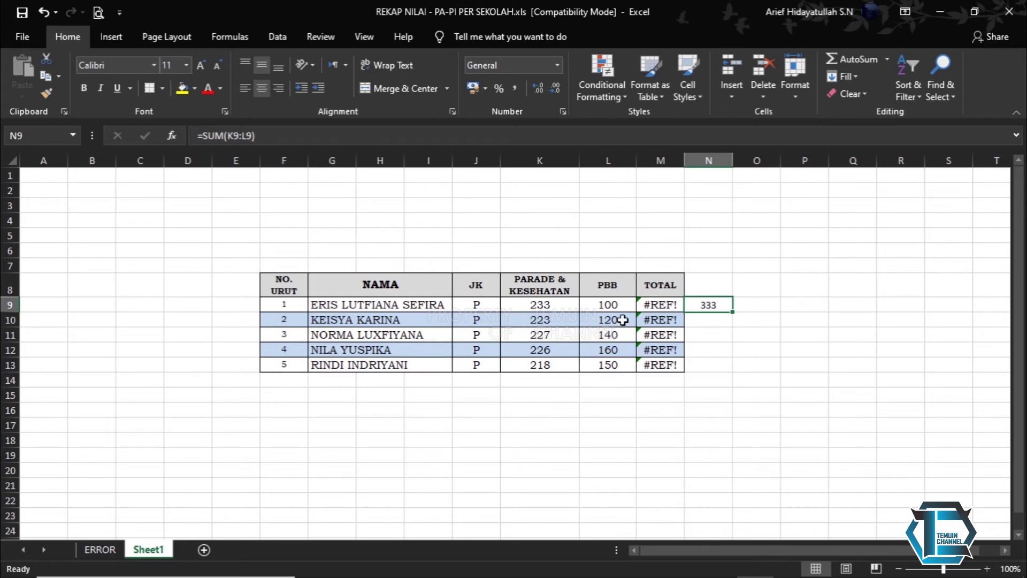
left_click(652, 303)
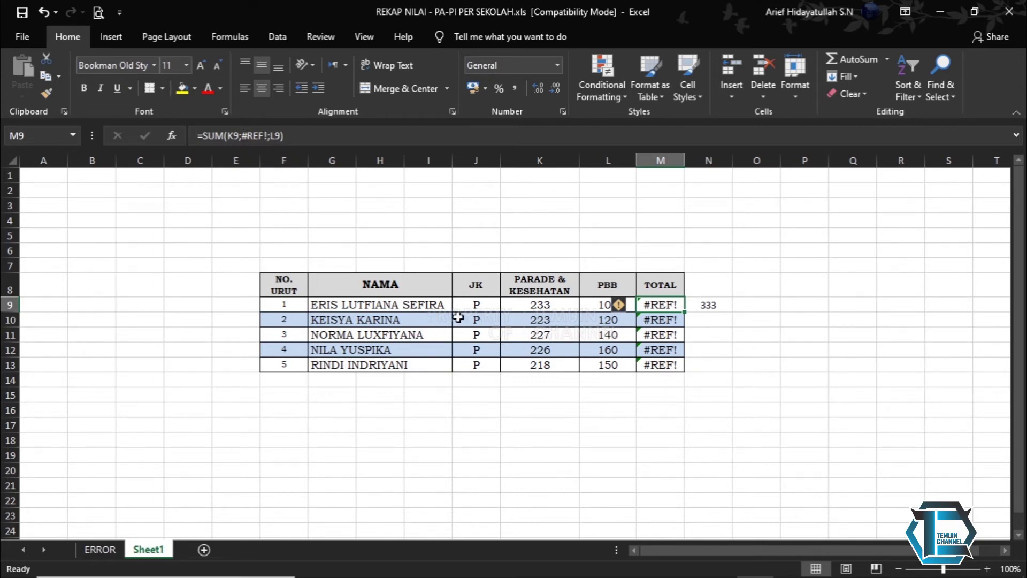
key("ctrl+z")
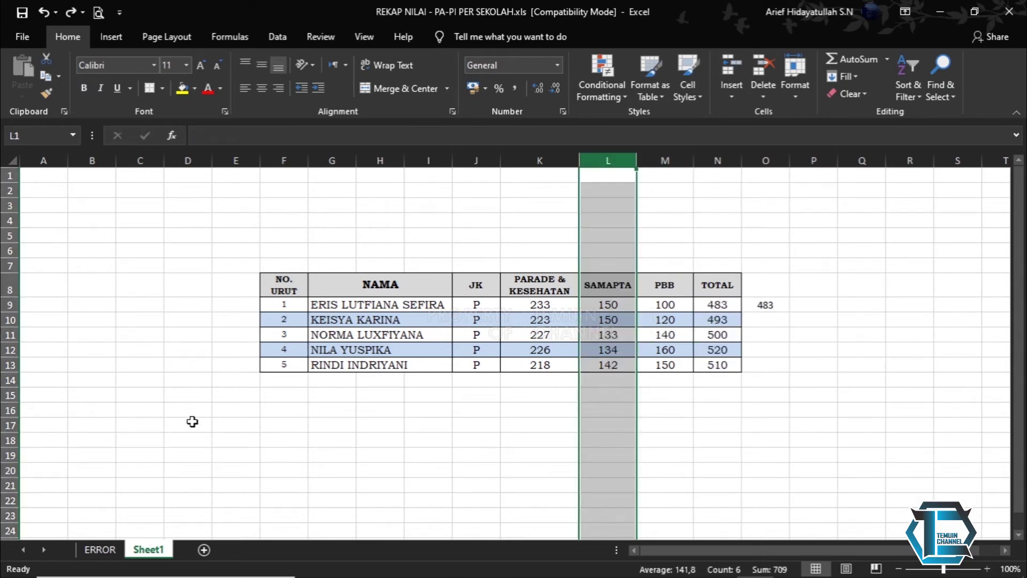
left_click(108, 550)
left_click(554, 463)
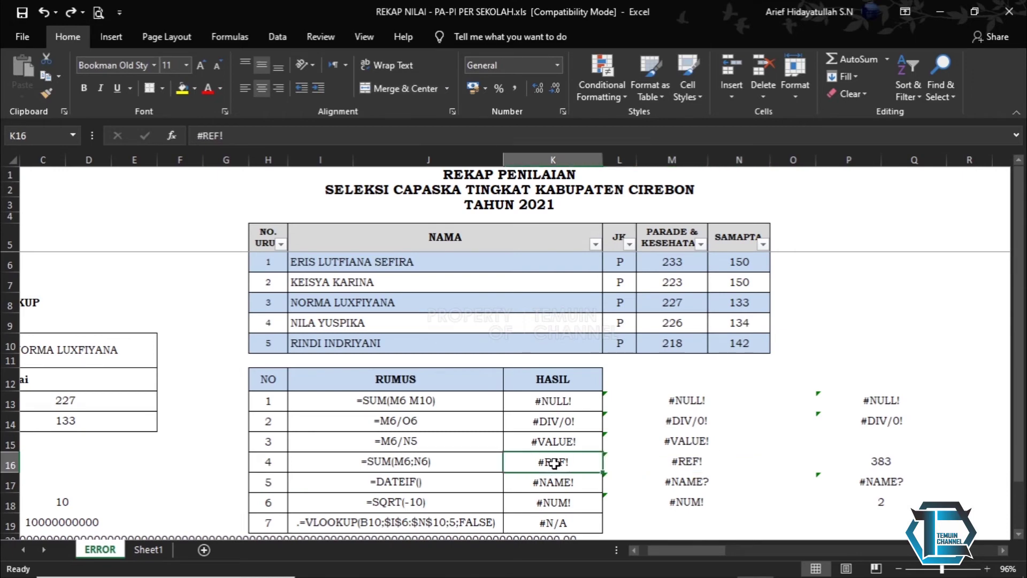
scroll(561, 429, "down", 1)
left_click(559, 421)
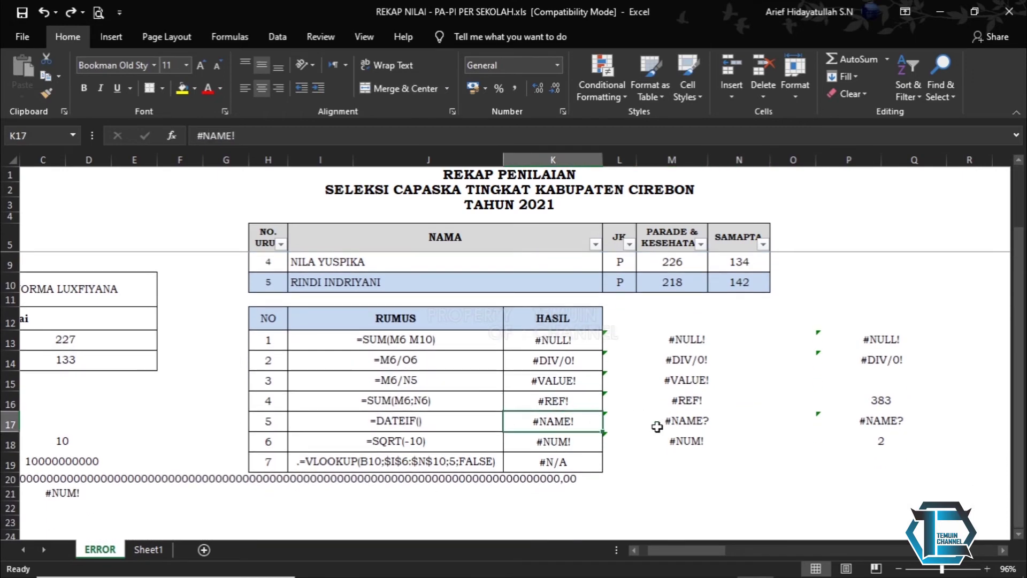
left_click(665, 422)
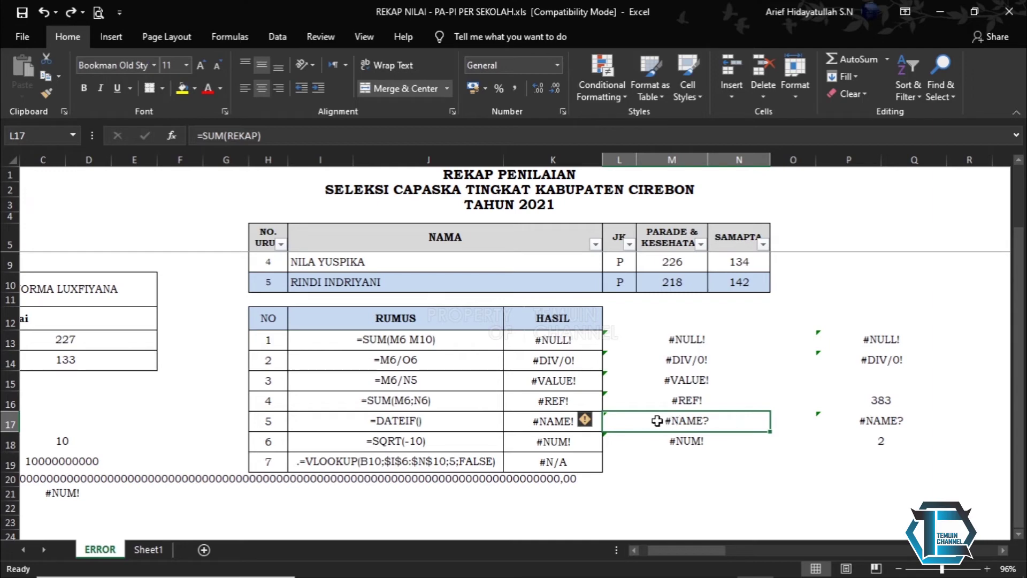
scroll(673, 440, "up", 1)
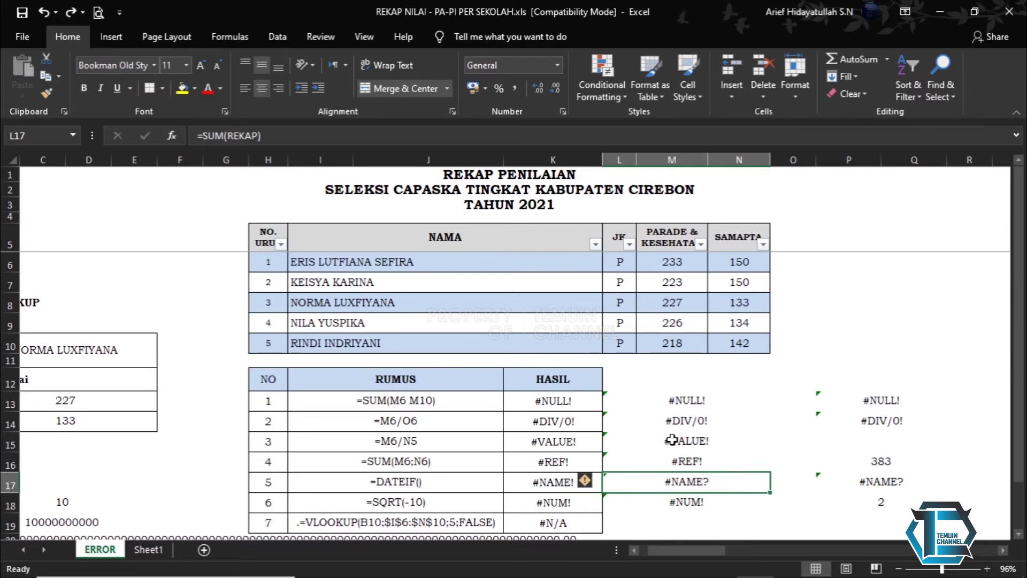
left_click(280, 135)
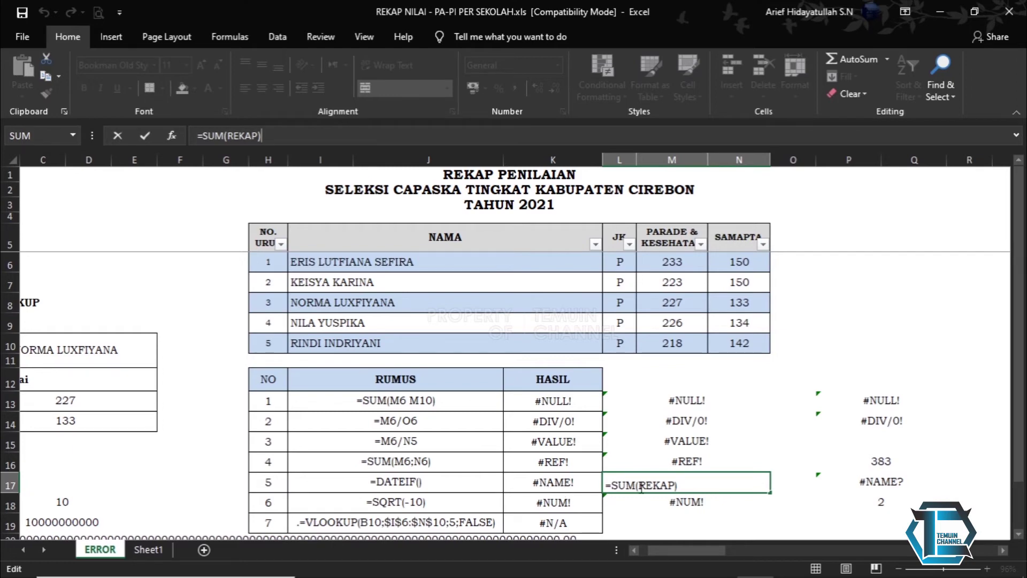
key("Return")
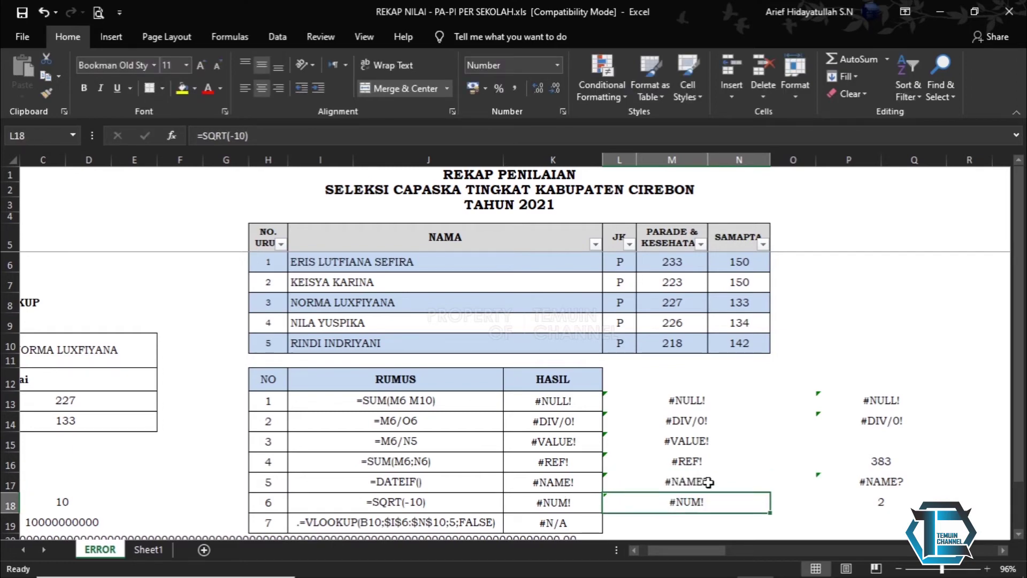
left_click(708, 482)
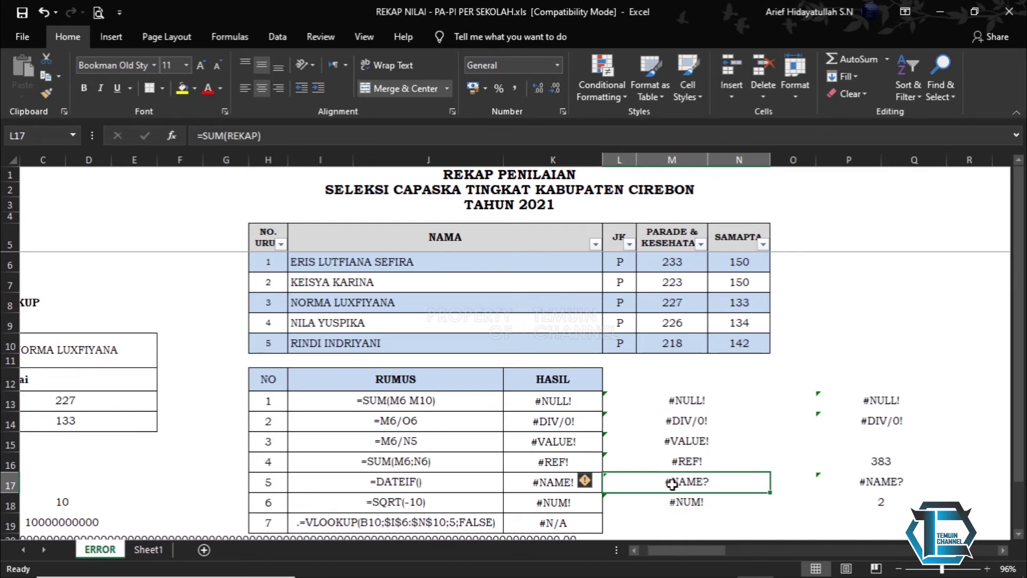
left_click(850, 481)
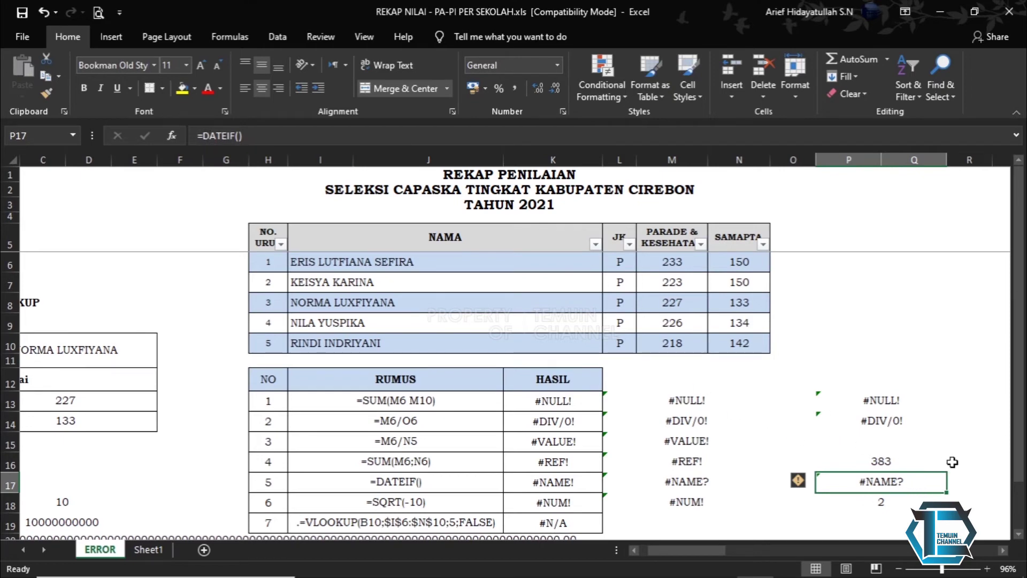
left_click(963, 483)
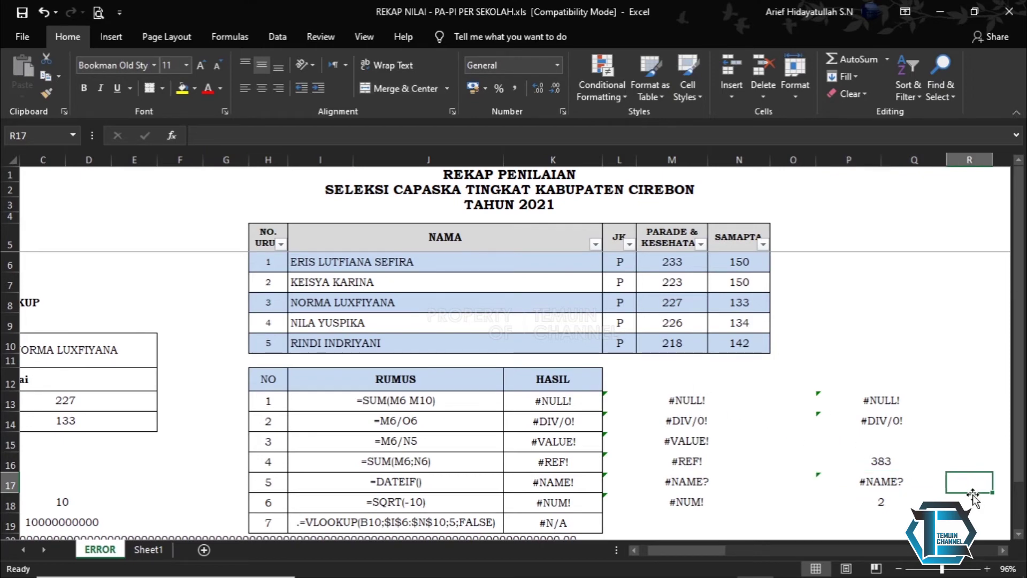
- Review the =DATEIF() formula in P17, which still shows #NAME?
type("=dated")
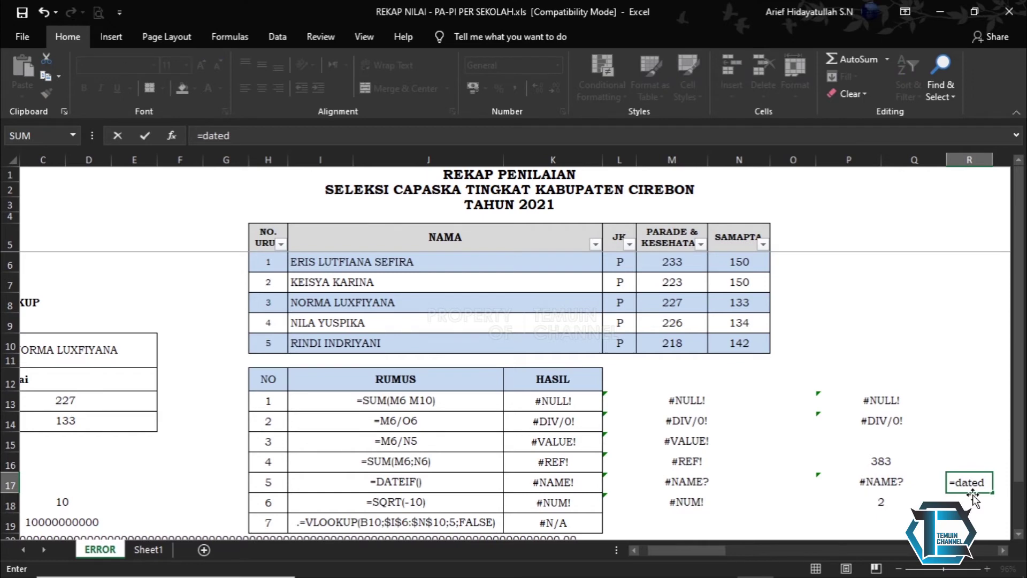
type("if")
key("BackSpace")
key("BackSpace")
key("BackSpace")
key("BackSpace")
key("BackSpace")
key("BackSpace")
key("BackSpace")
key("BackSpace")
key("BackSpace")
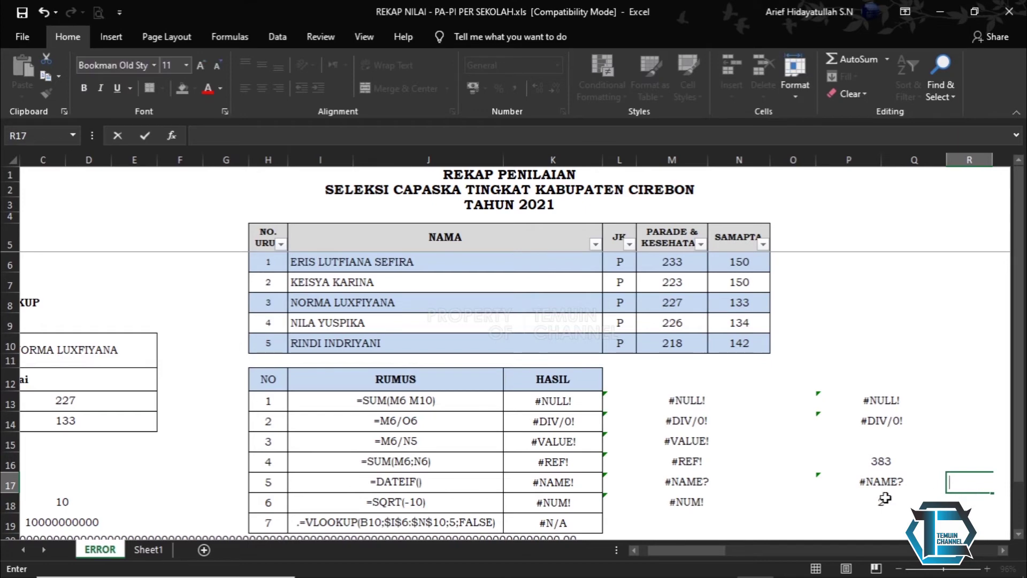
left_click(881, 486)
left_click(250, 135)
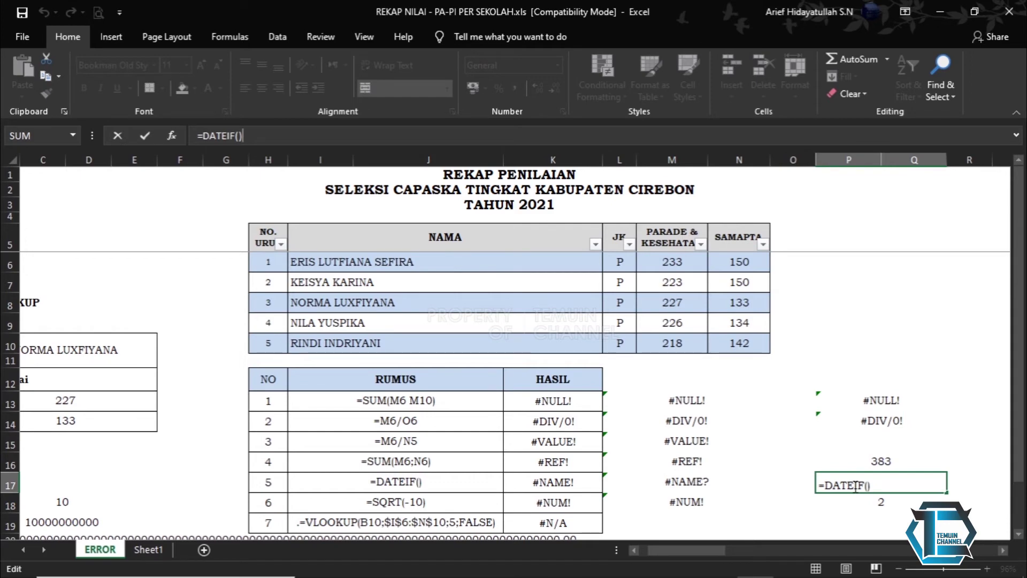
key("Return")
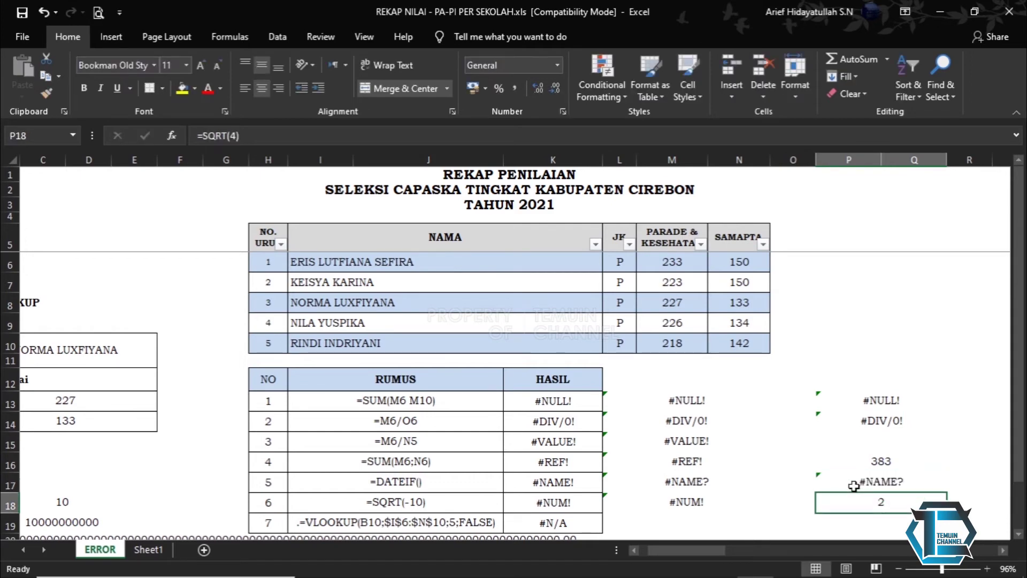
left_click(867, 484)
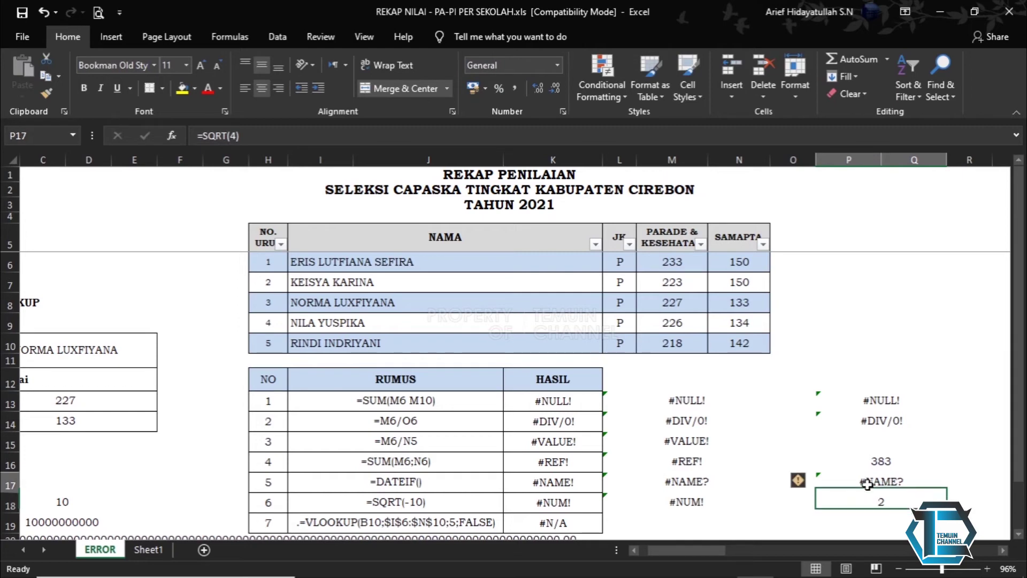
- Enter the misspelled =averge() in R17 to produce #NAME?, then clear R17
left_click(967, 486)
type("=a")
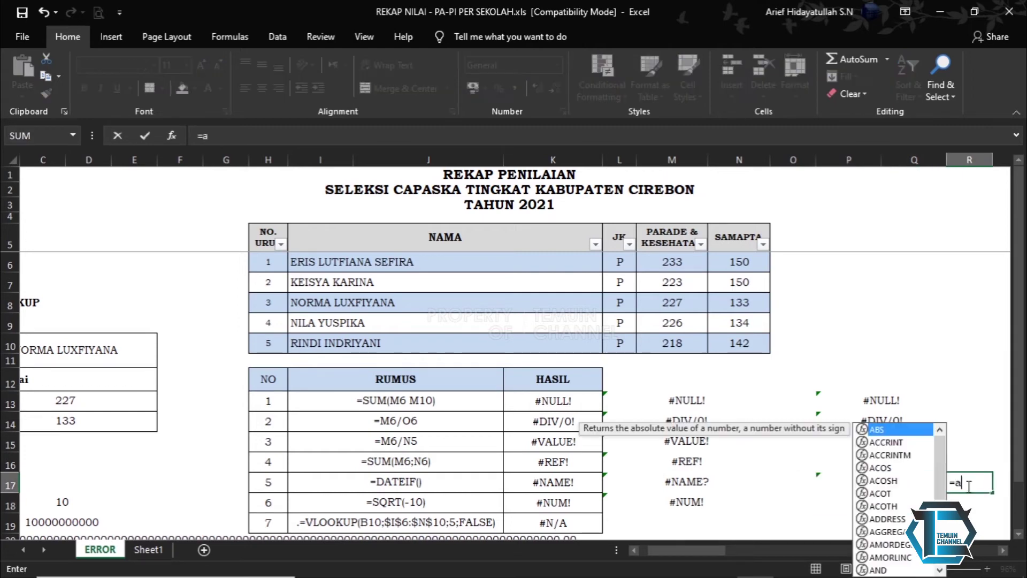
type("ver")
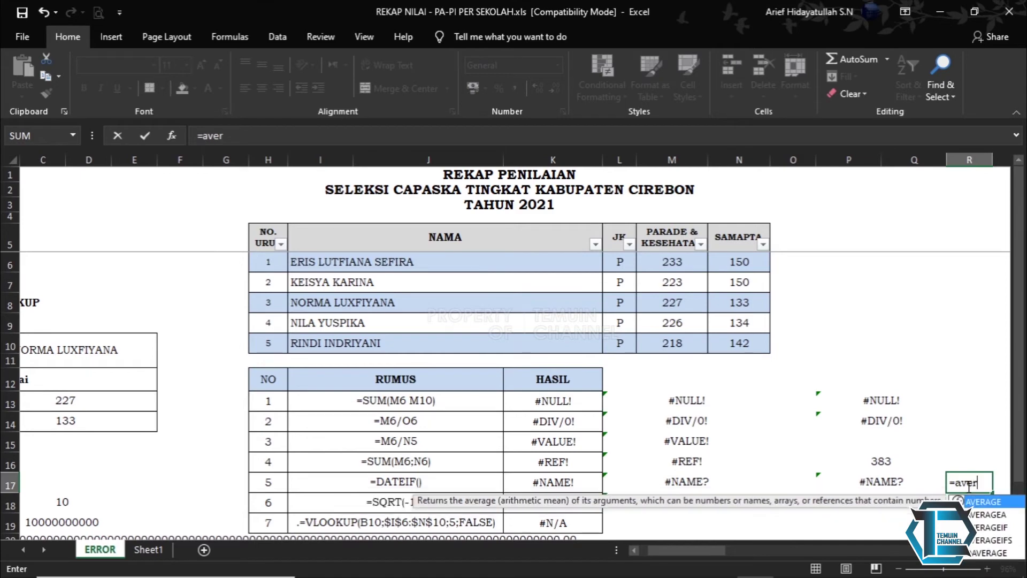
type("ge(")
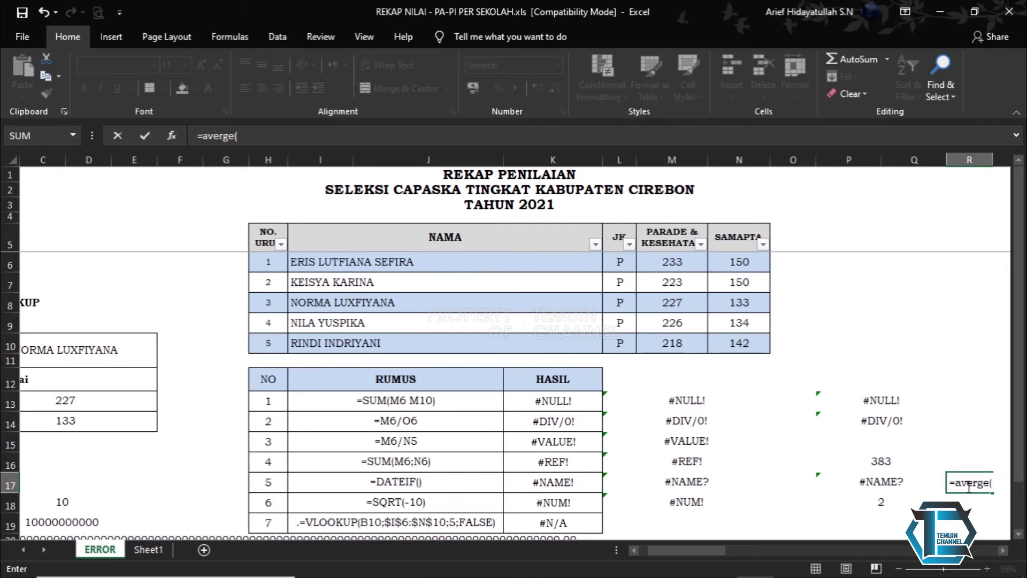
key("Return")
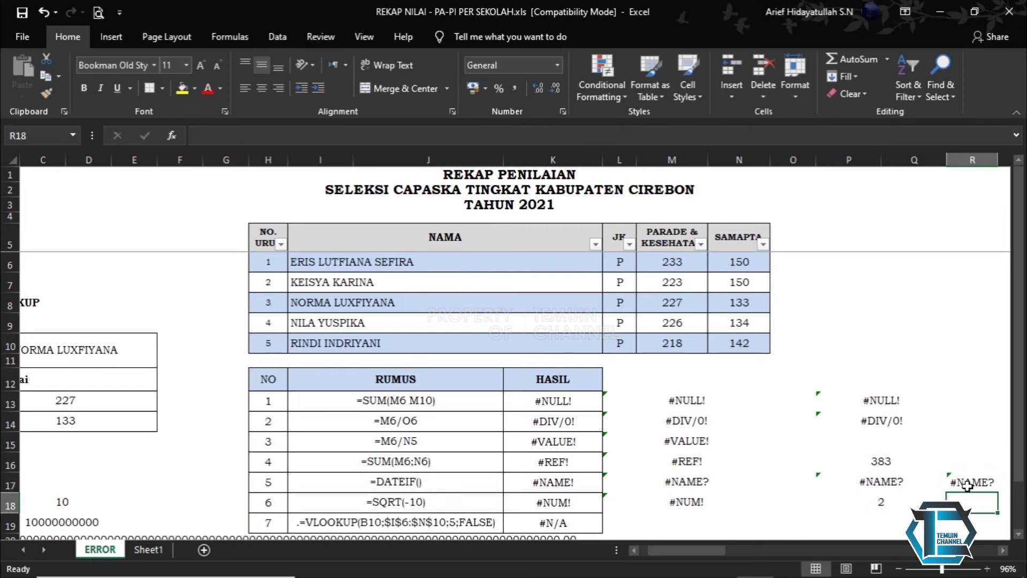
left_click(967, 484)
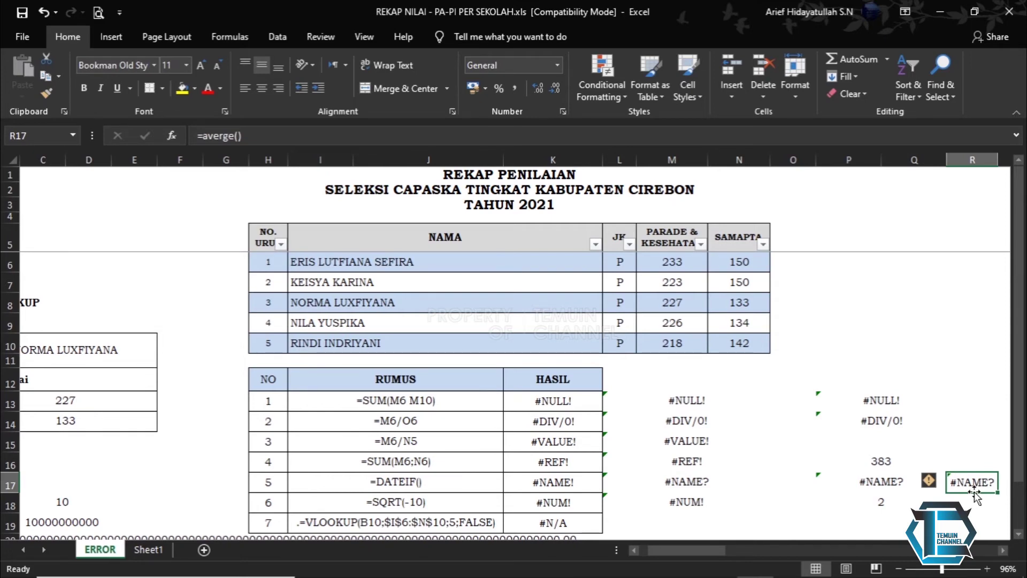
key("Delete")
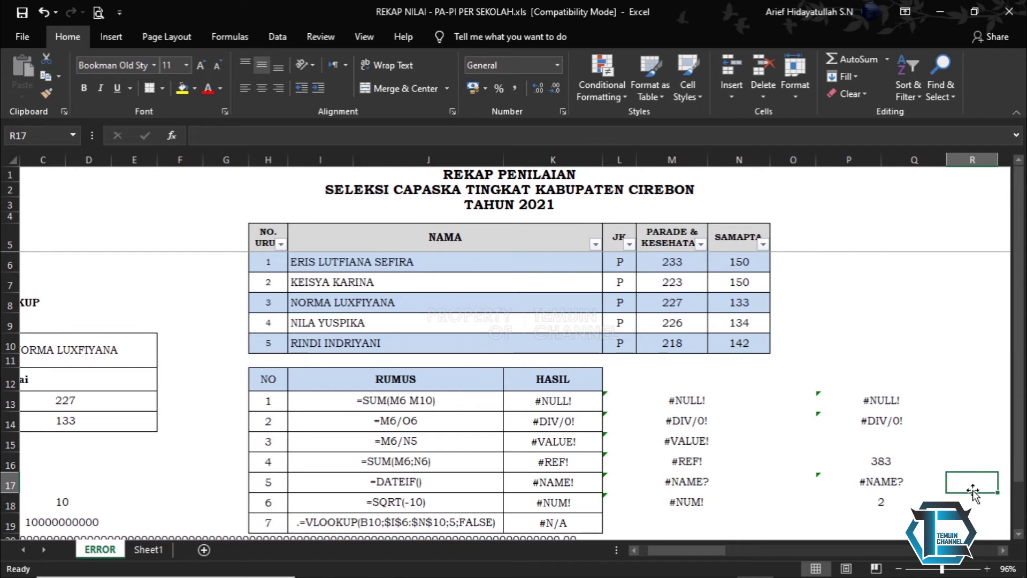
type("=")
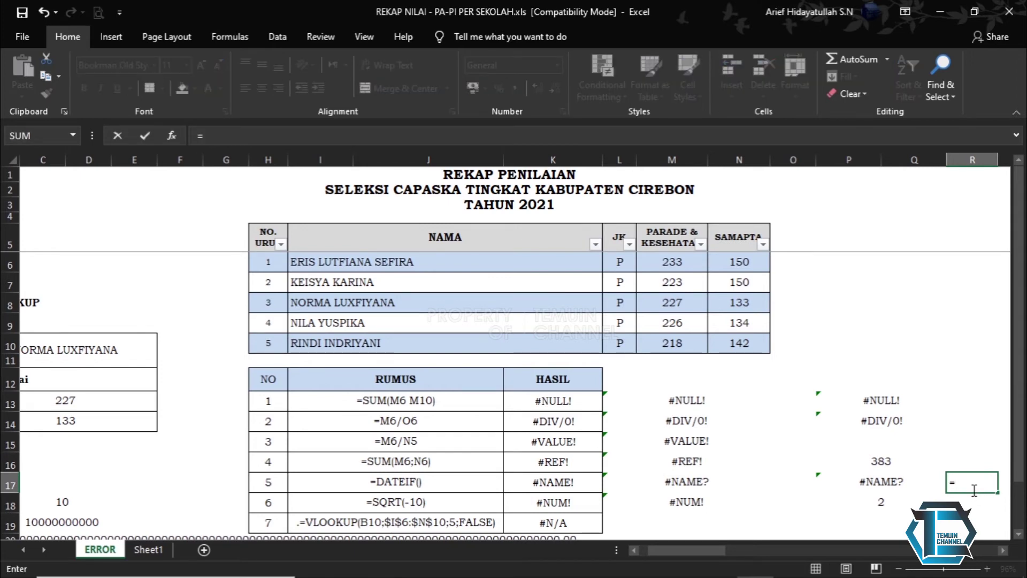
type("av")
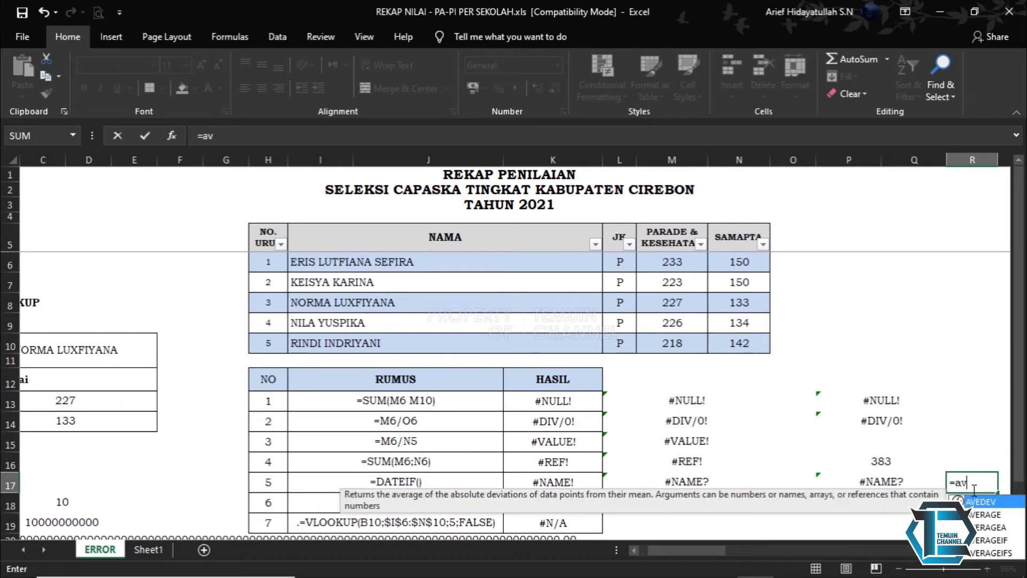
type("e")
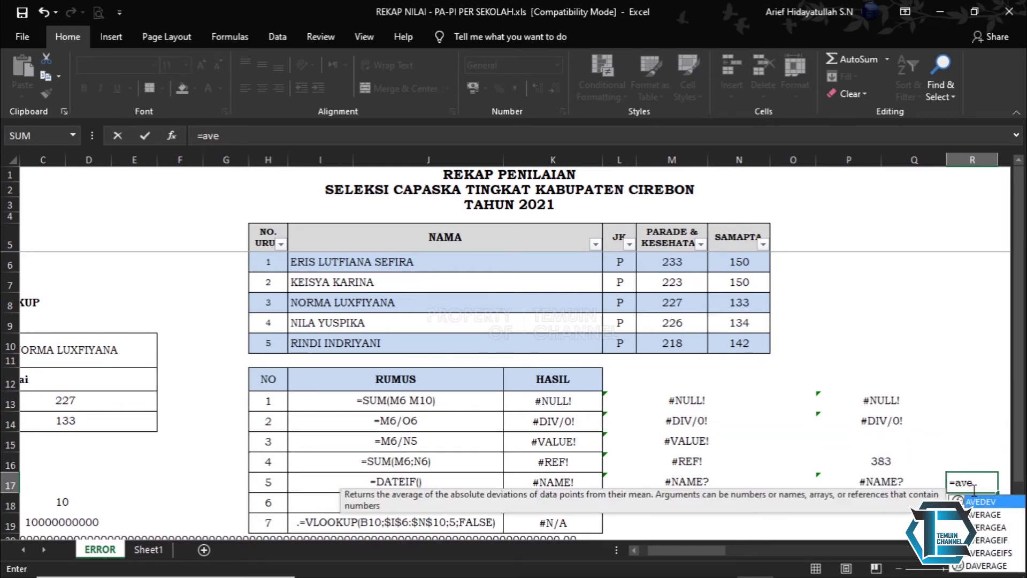
left_click(988, 518)
double_click(986, 514)
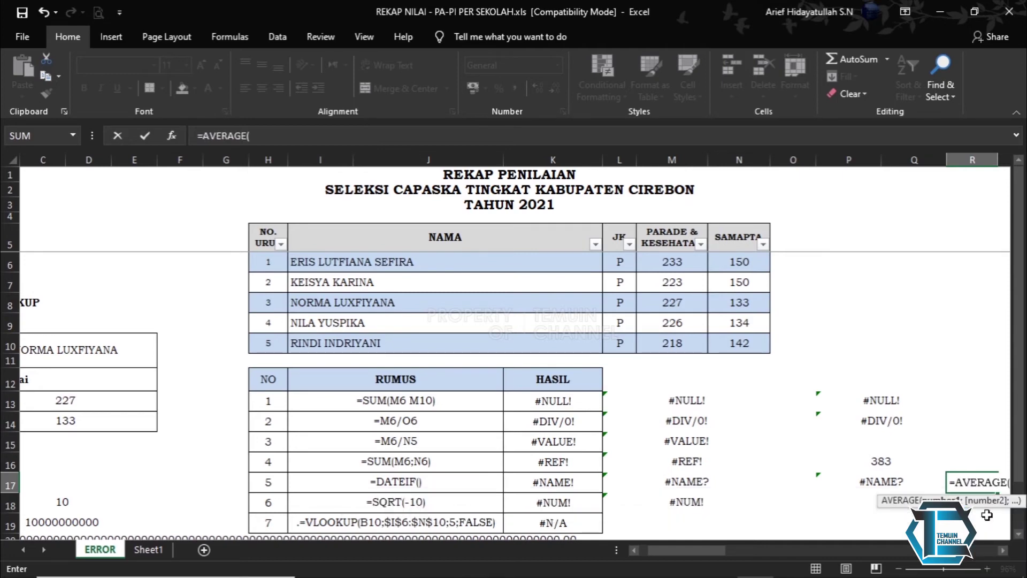
left_click_drag(717, 546, 732, 547)
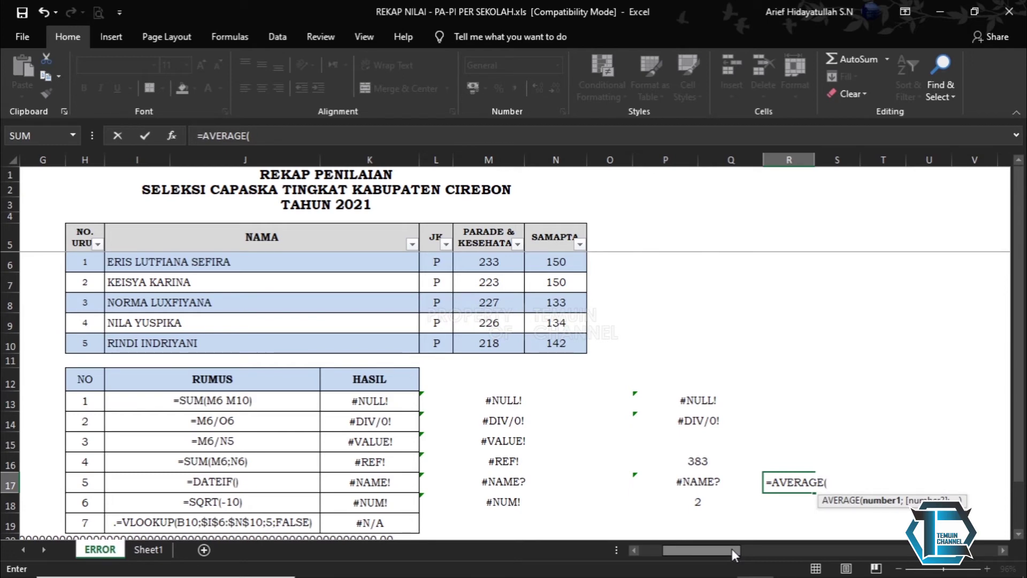
key("BackSpace")
key("BackSpace")
key("BackSpace")
key("BackSpace")
key("BackSpace")
key("BackSpace")
key("BackSpace")
key("BackSpace")
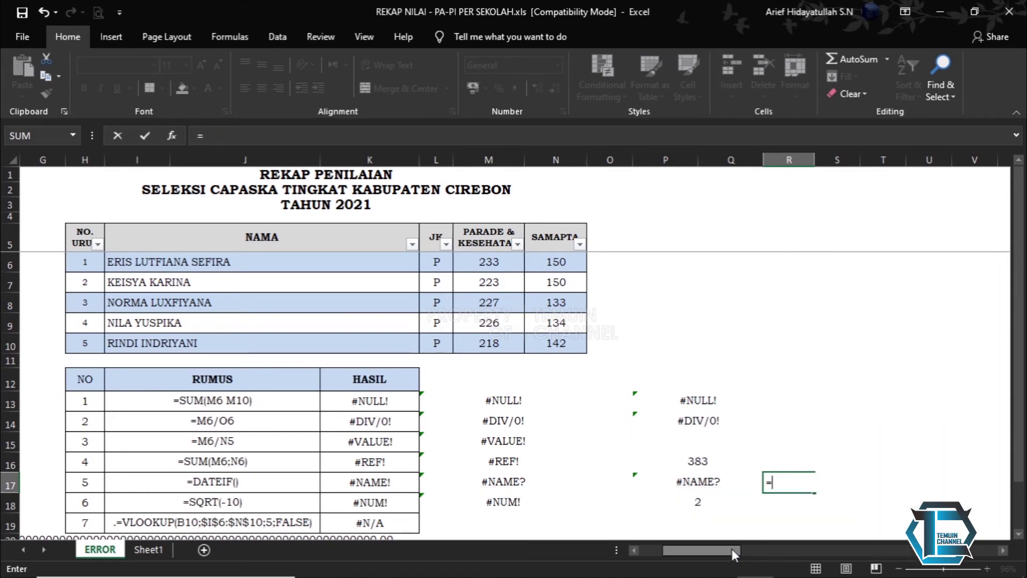
key("BackSpace")
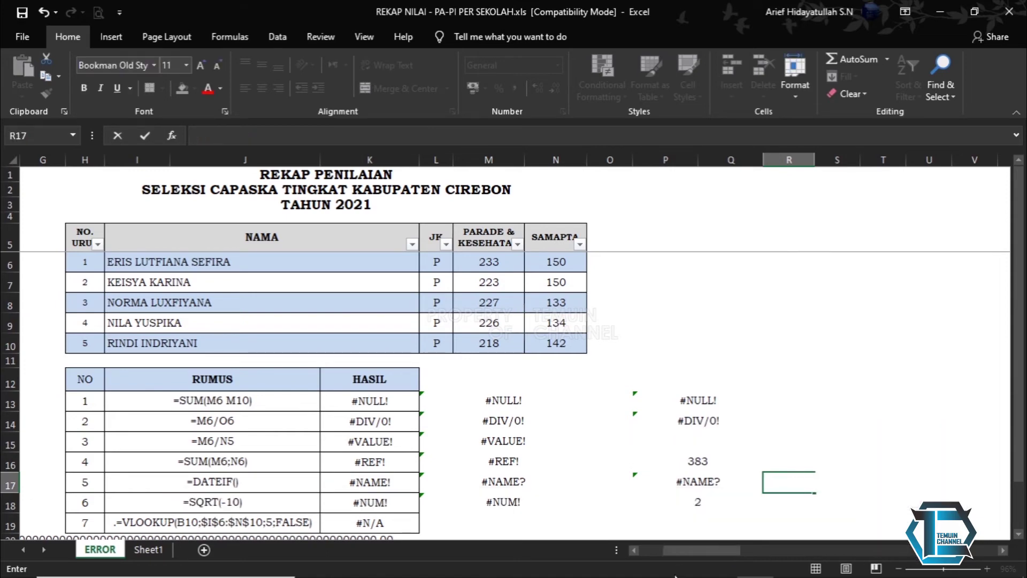
left_click(683, 482)
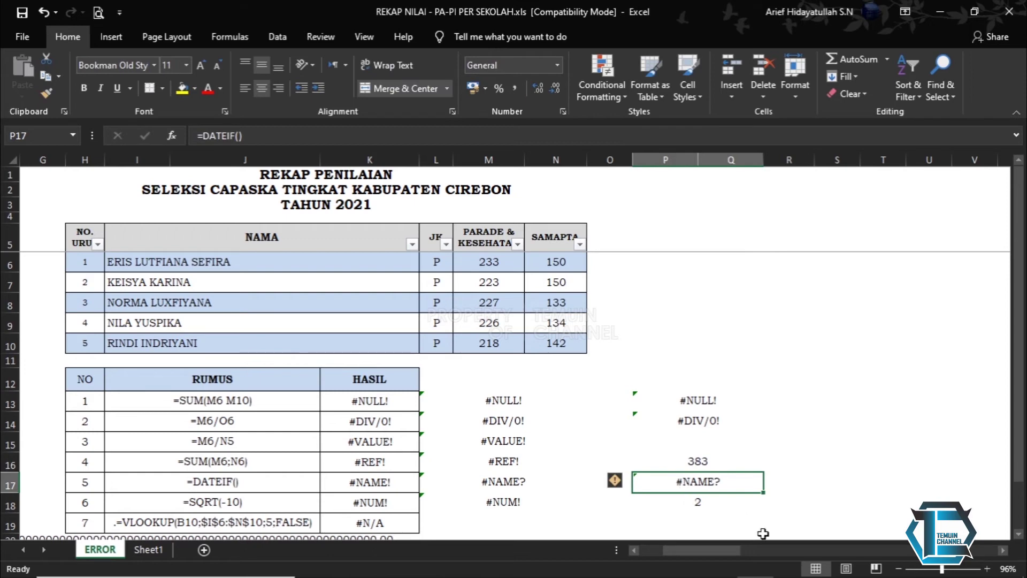
left_click_drag(724, 553, 694, 543)
scroll(721, 474, "down", 1)
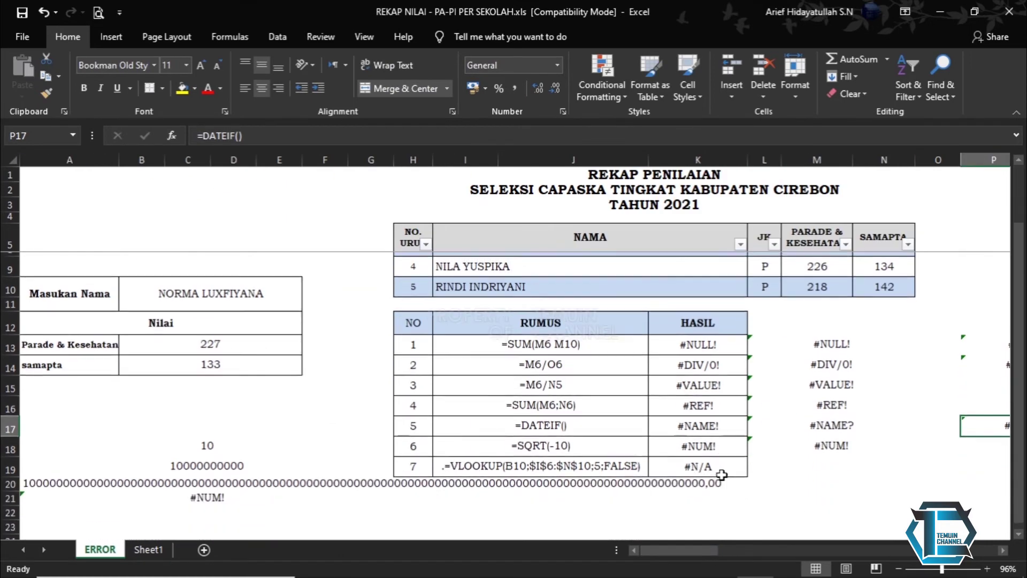
left_click(712, 448)
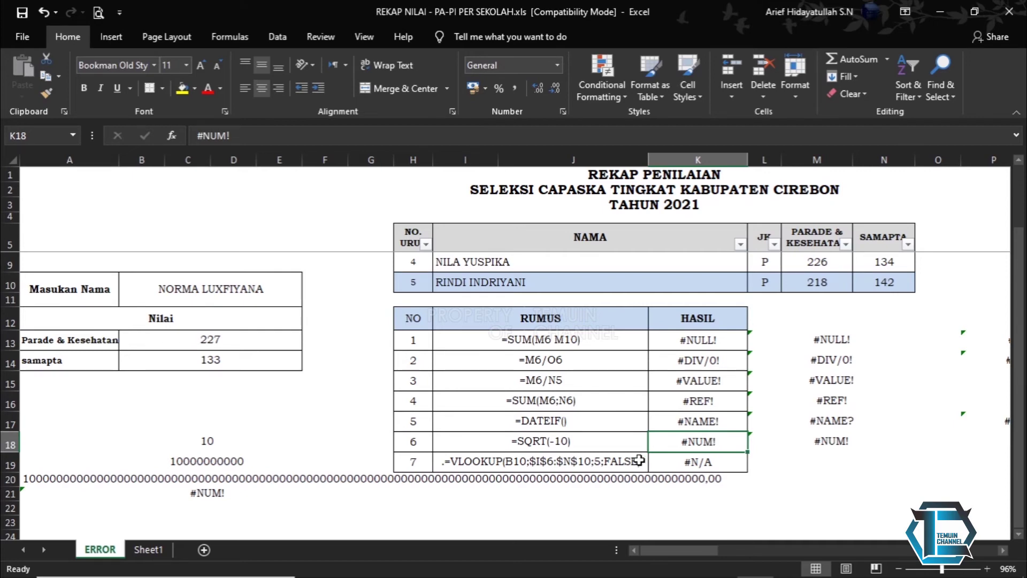
left_click(209, 440)
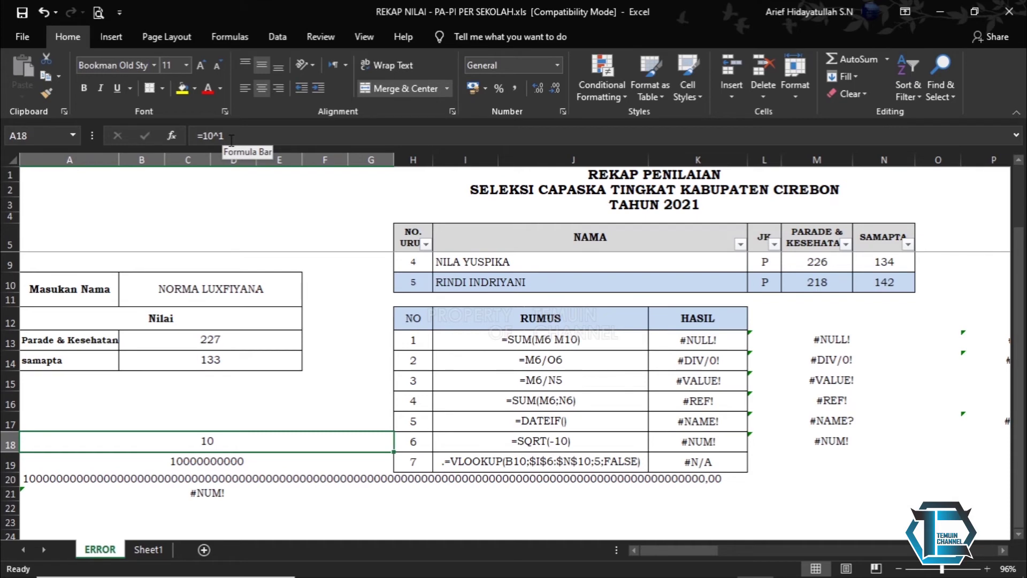
key("Down")
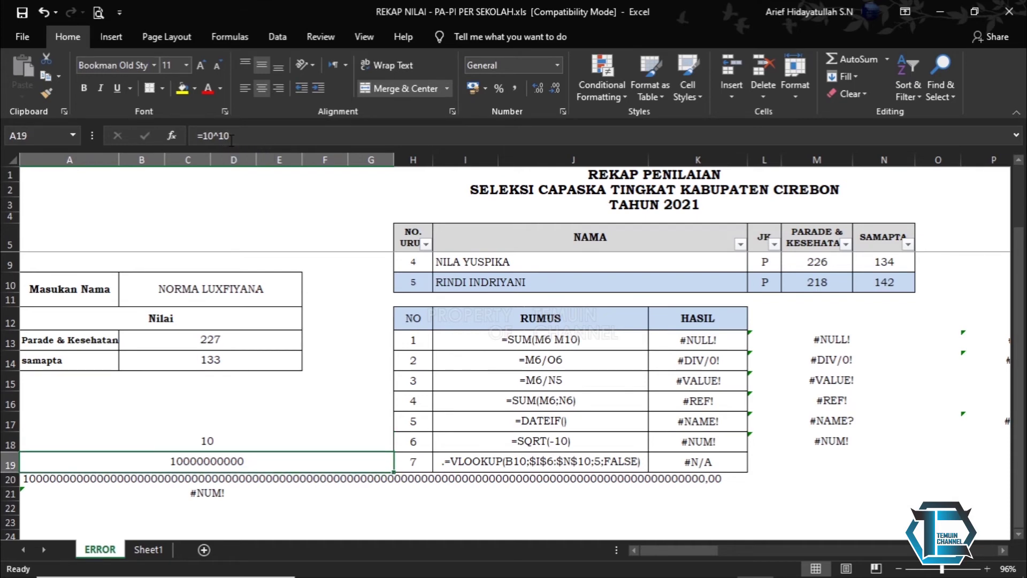
key("Down")
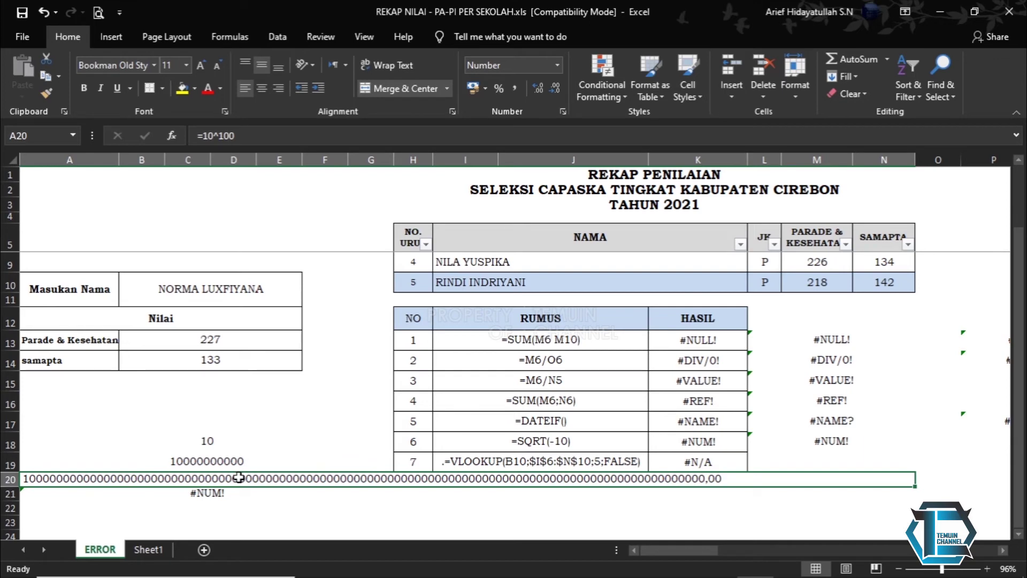
key("Down")
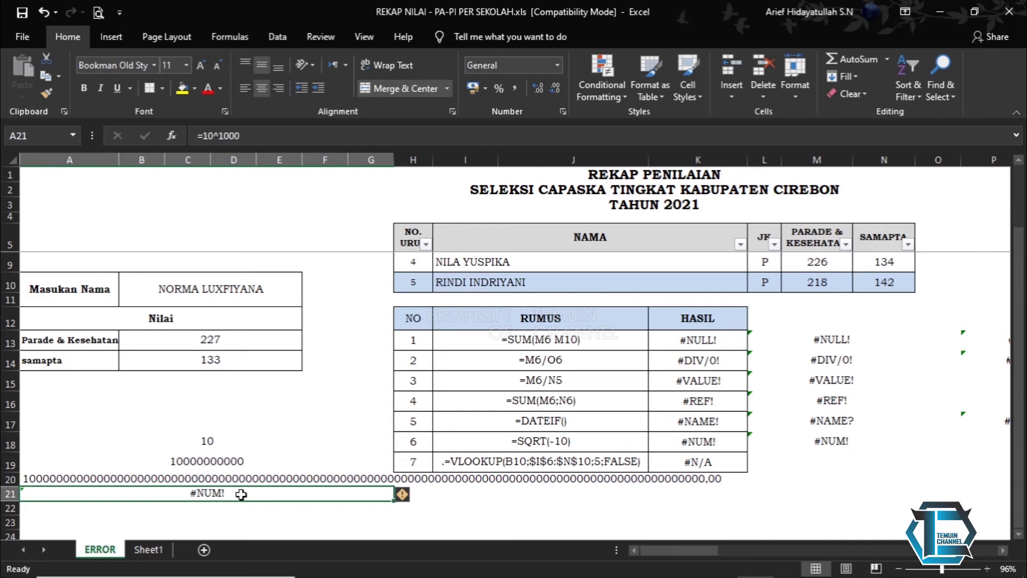
key("Down")
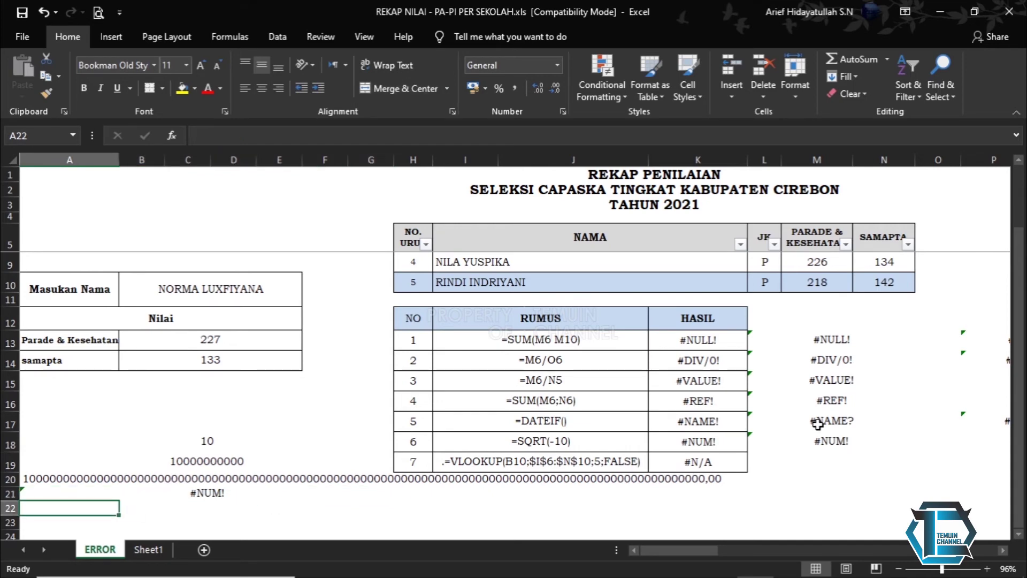
scroll(817, 425, "down", 1)
scroll(816, 425, "up", 1)
left_click(820, 442)
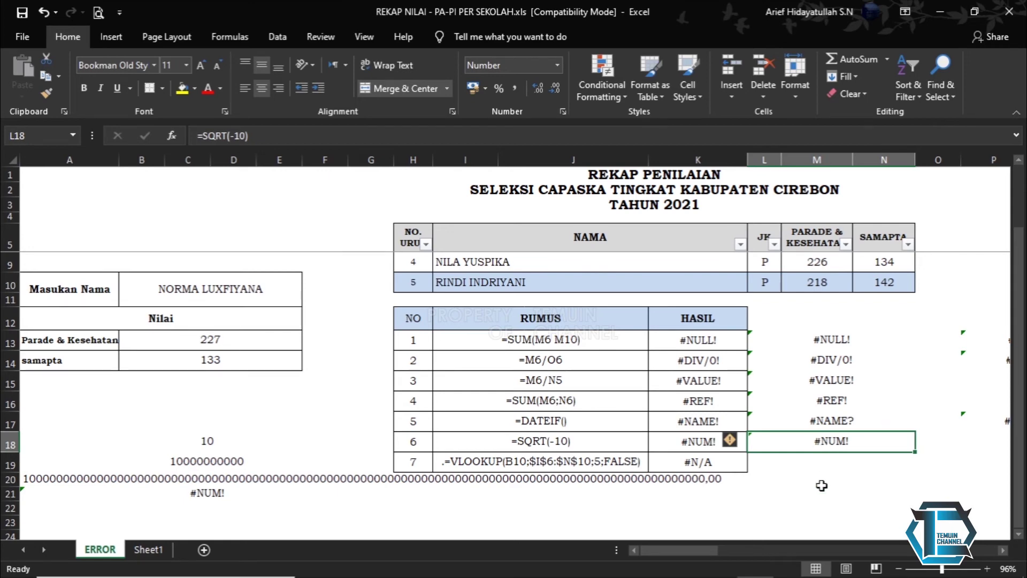
left_click(1003, 551)
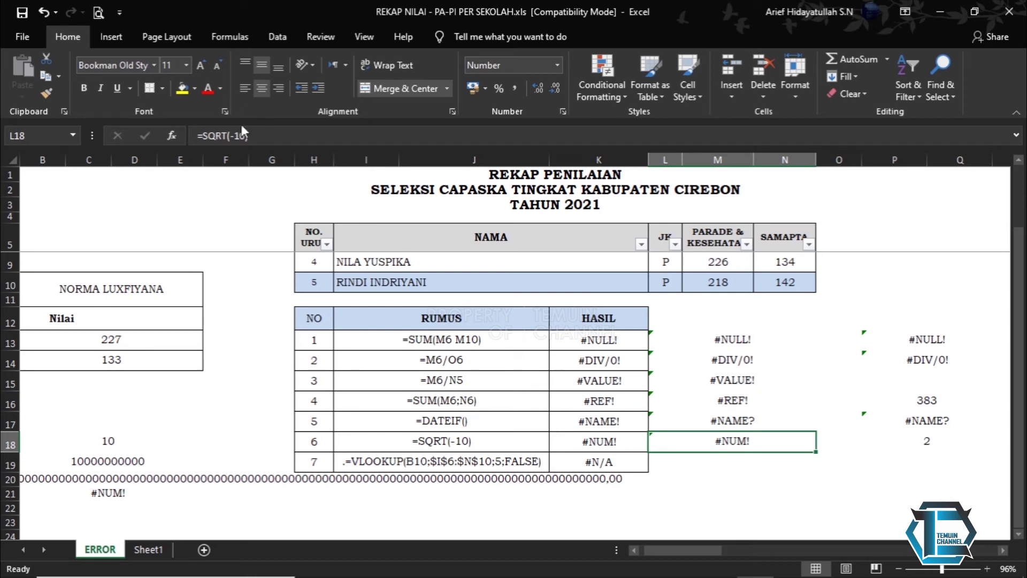
key("Return")
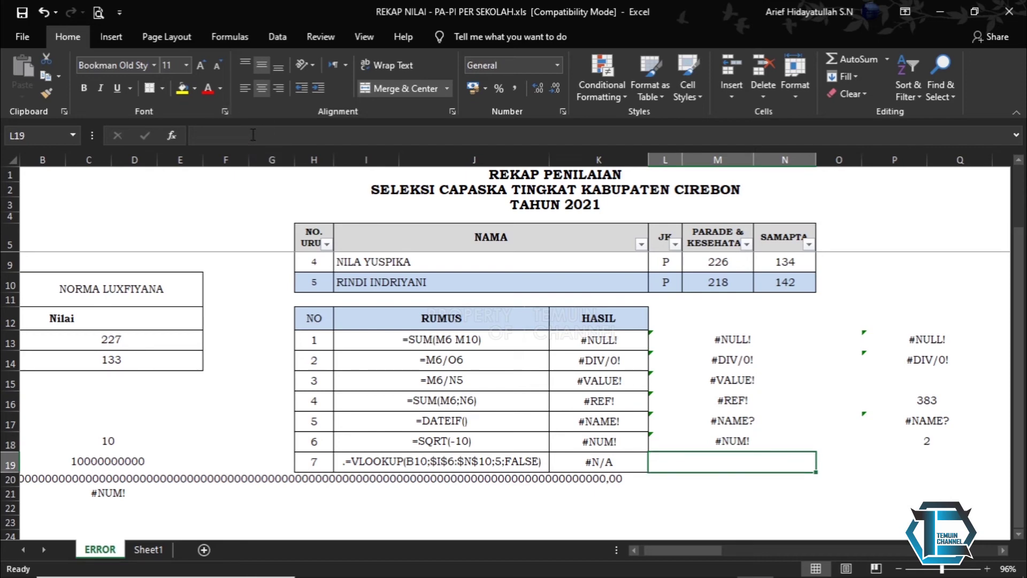
left_click(724, 439)
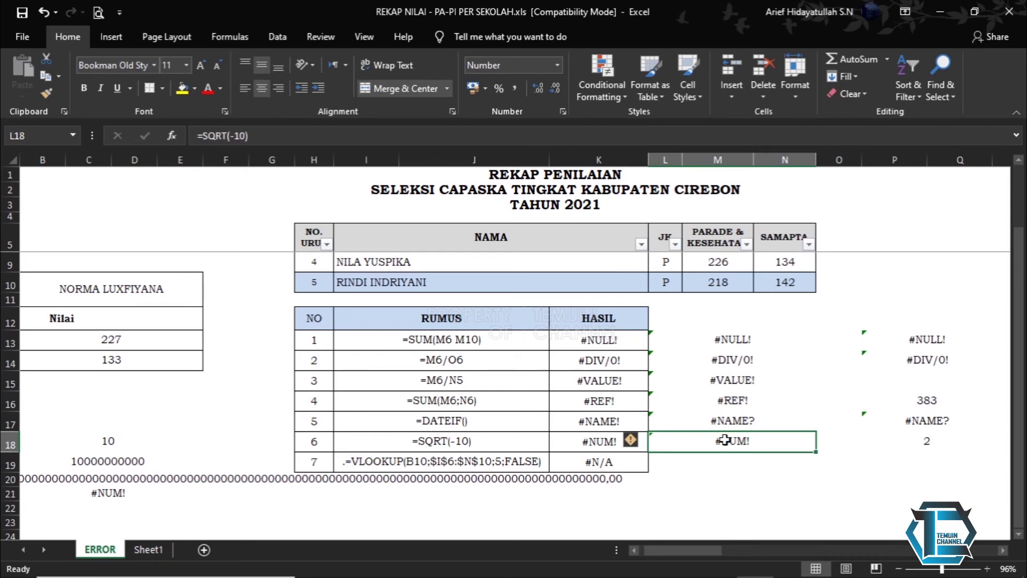
left_click(924, 441)
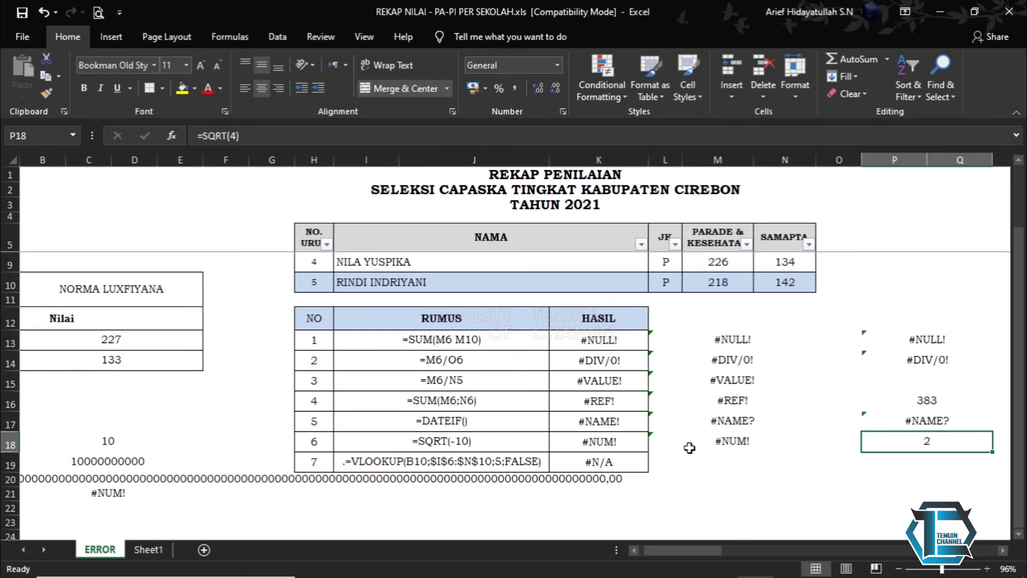
left_click(588, 445)
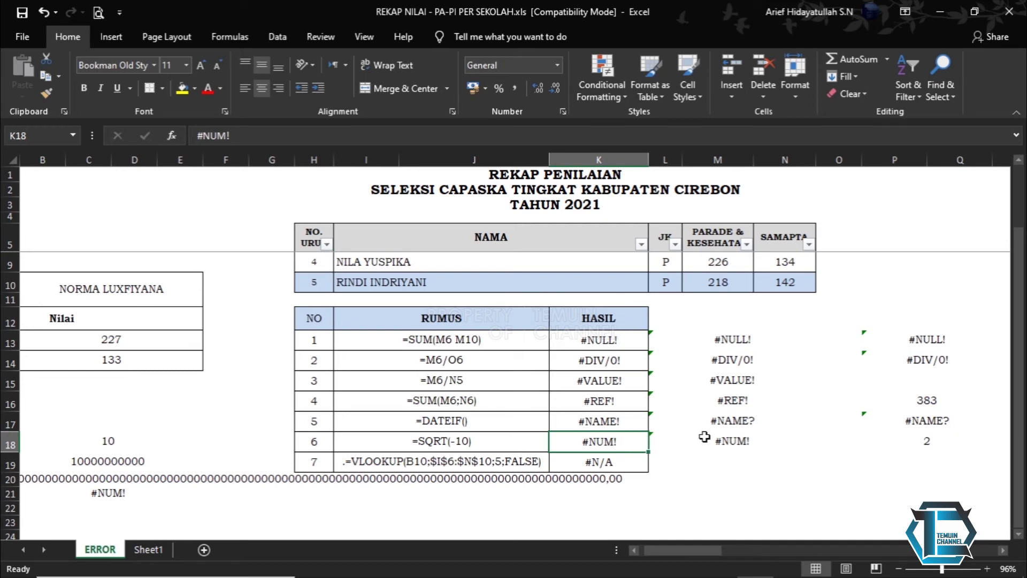
scroll(636, 457, "up", 1)
scroll(636, 457, "down", 1)
left_click(629, 463)
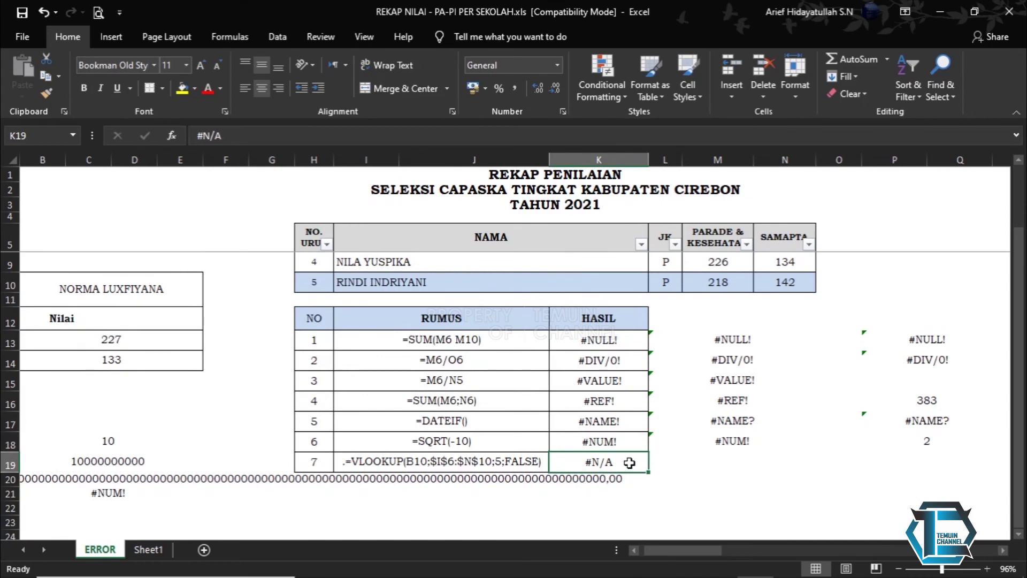
left_click_drag(690, 551, 647, 545)
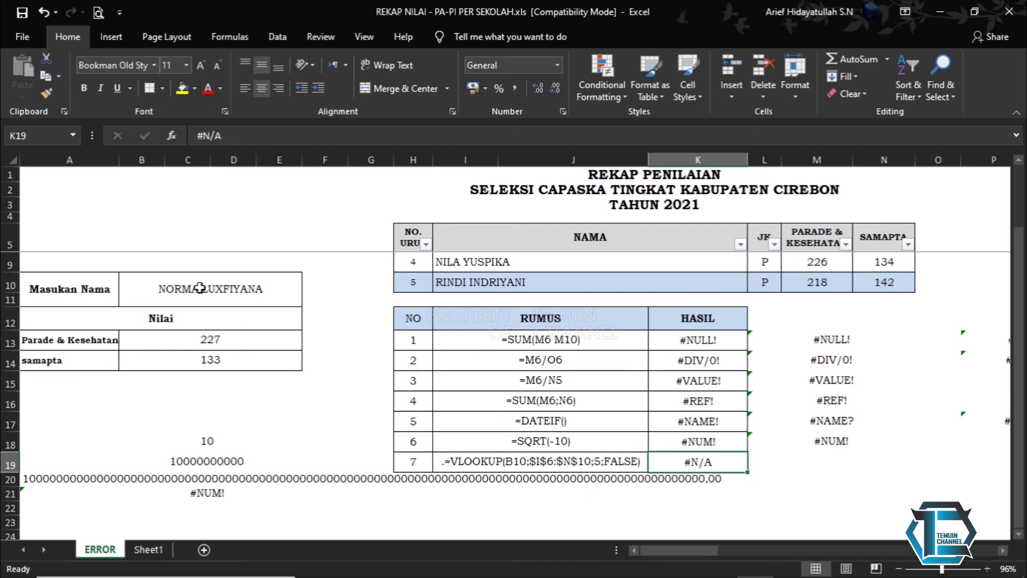
left_click(199, 288)
left_click_drag(51, 278, 262, 365)
left_click(240, 388)
left_click_drag(79, 296, 223, 361)
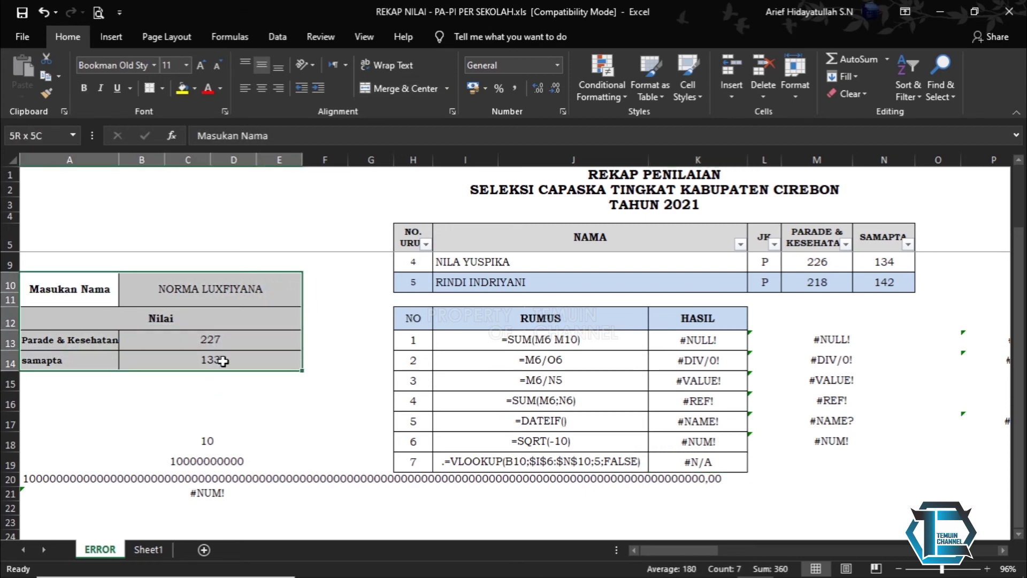
left_click(216, 286)
left_click_drag(94, 290, 192, 359)
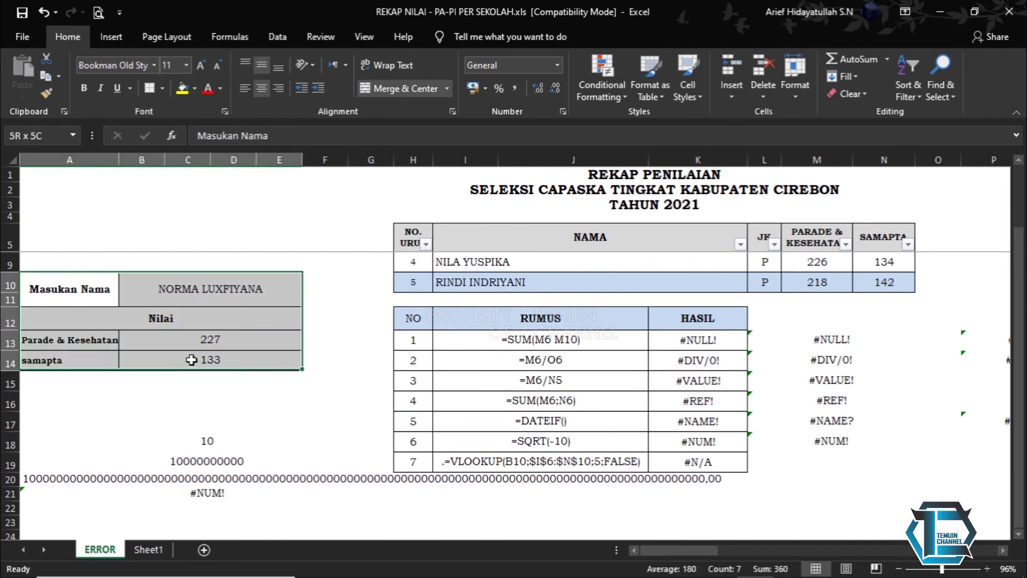
left_click(189, 291)
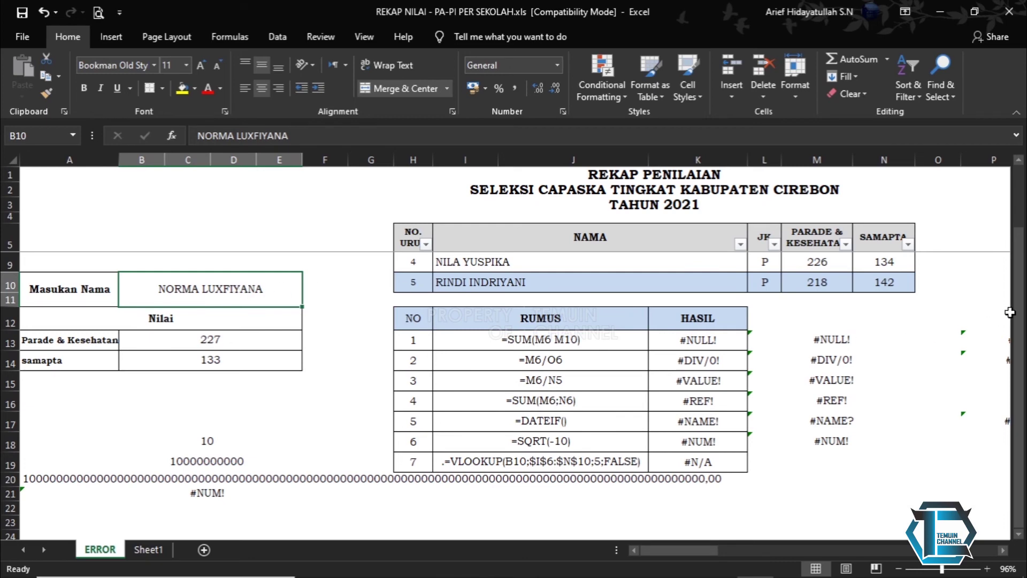
left_click_drag(1019, 314, 1022, 257)
left_click(334, 357)
left_click(239, 351)
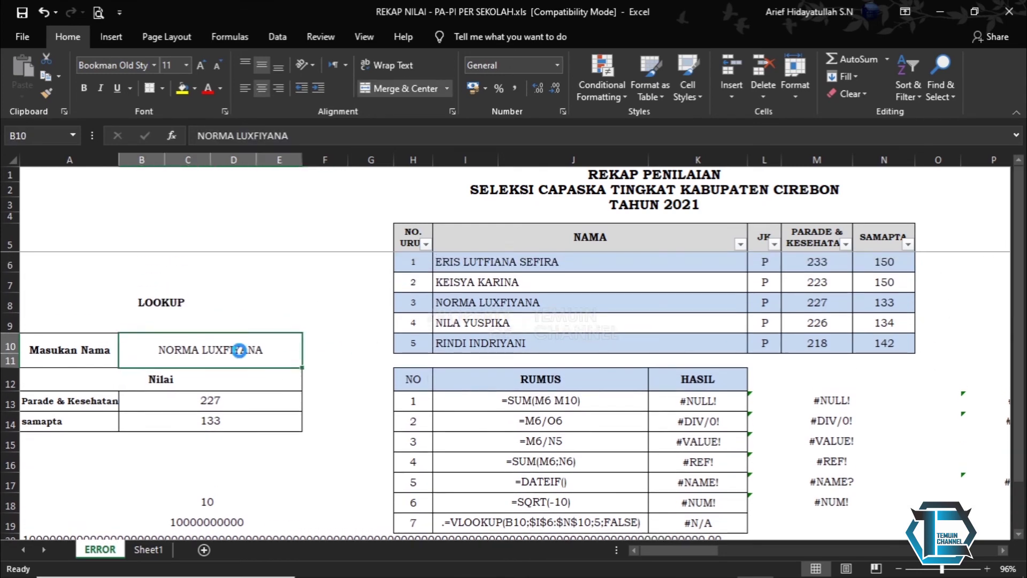
key("Delete")
key("Return")
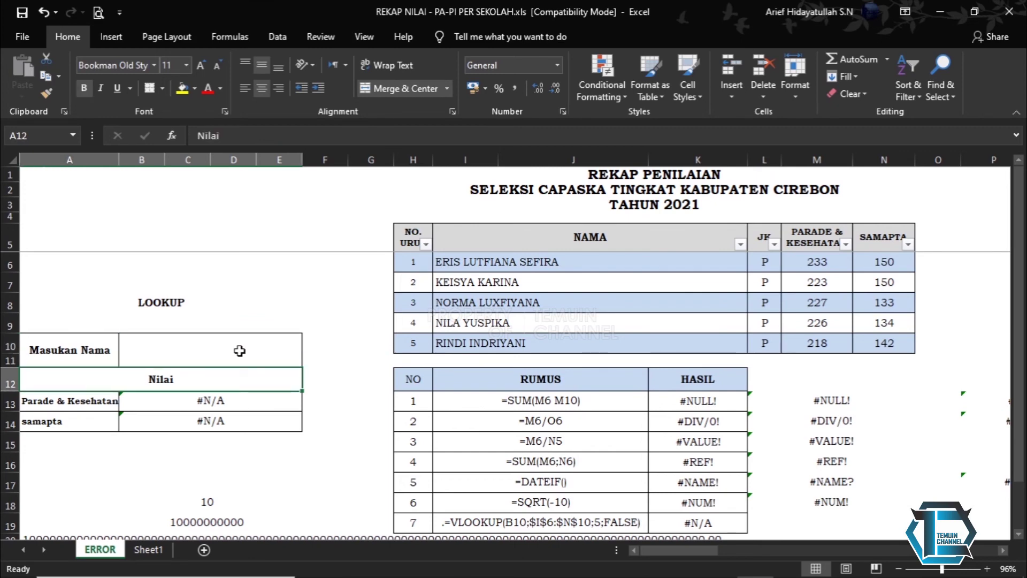
left_click(239, 351)
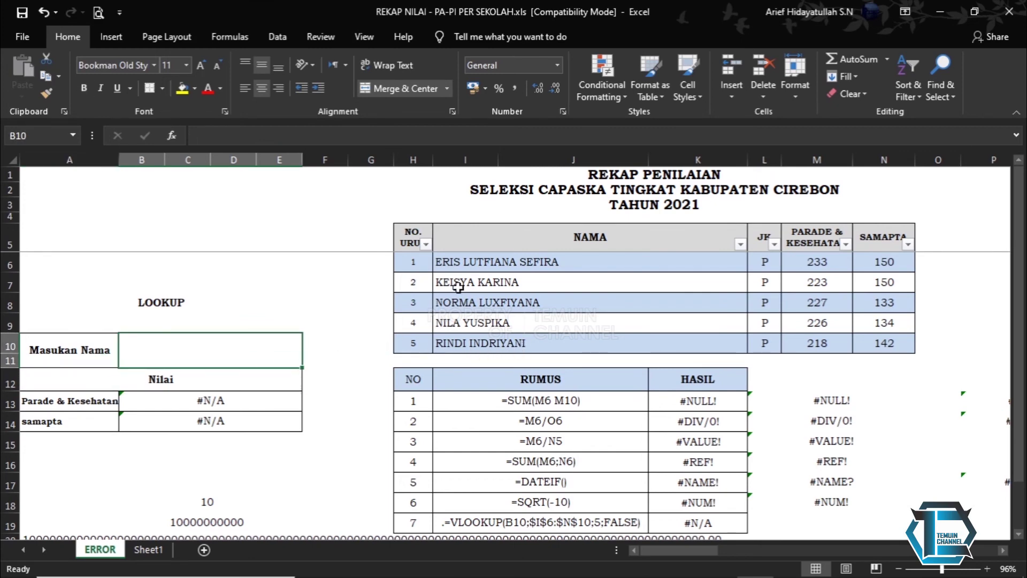
left_click(241, 402)
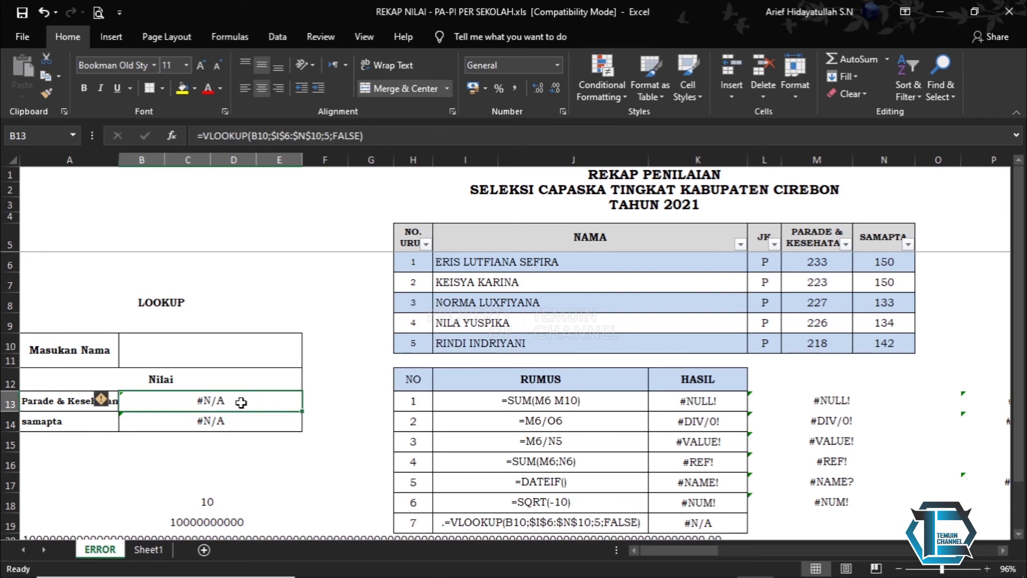
left_click(389, 137)
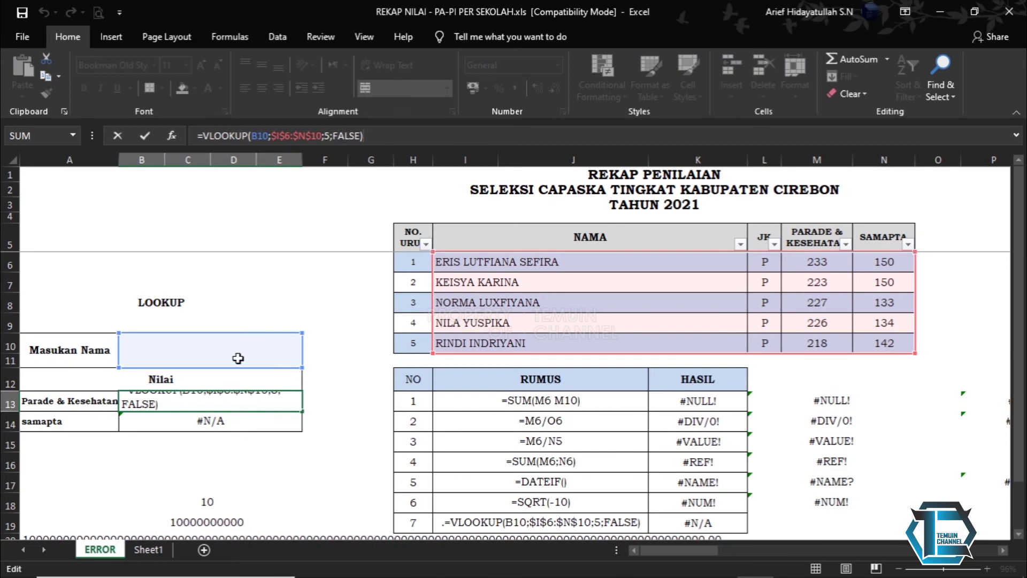
key("Return")
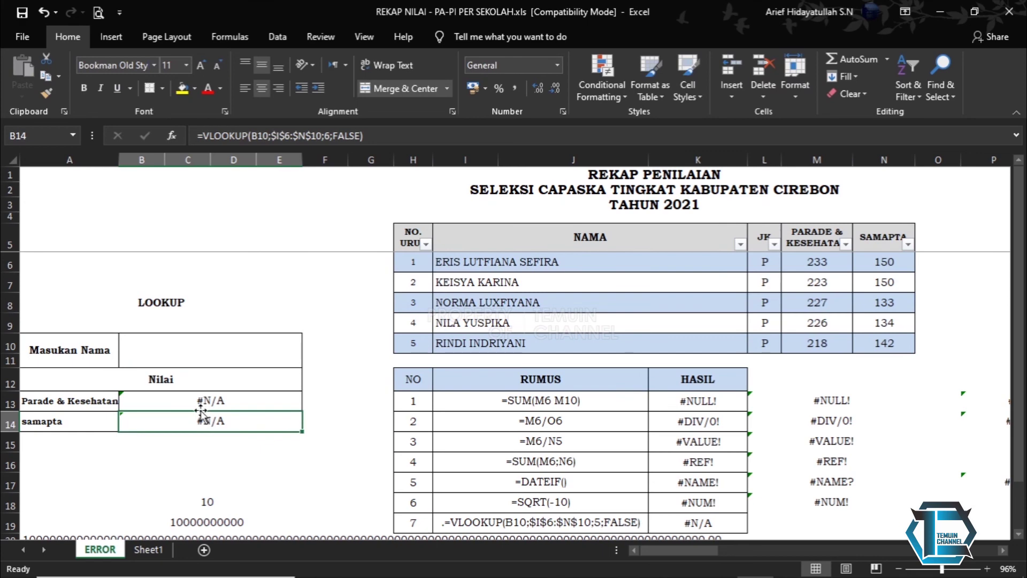
left_click(218, 350)
- Try trial names in B10 and check the lookup result in B13
type("ariief")
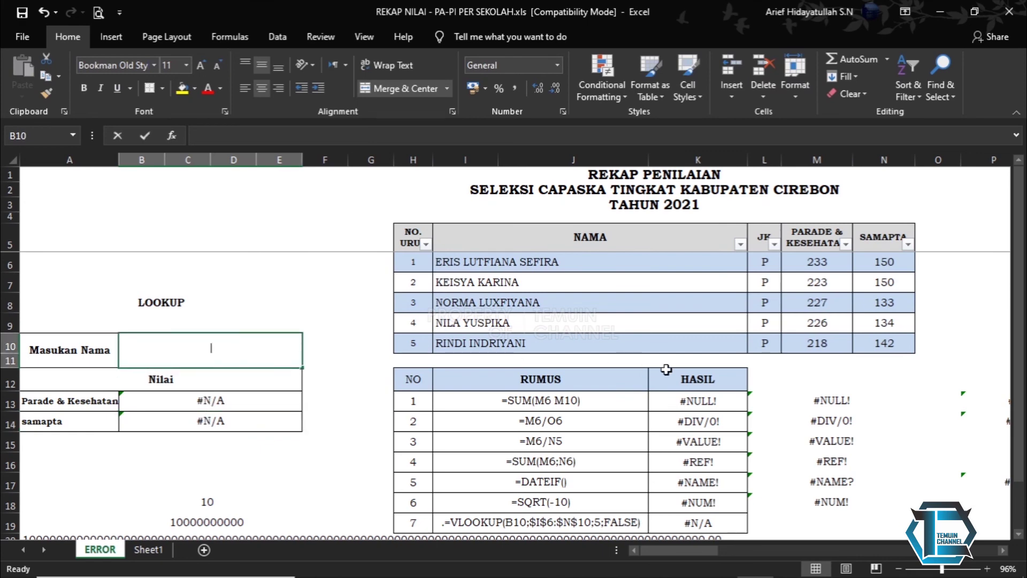
key("BackSpace")
key("BackSpace")
key("BackSpace")
key("BackSpace")
key("BackSpace")
key("BackSpace")
type("ARIEF")
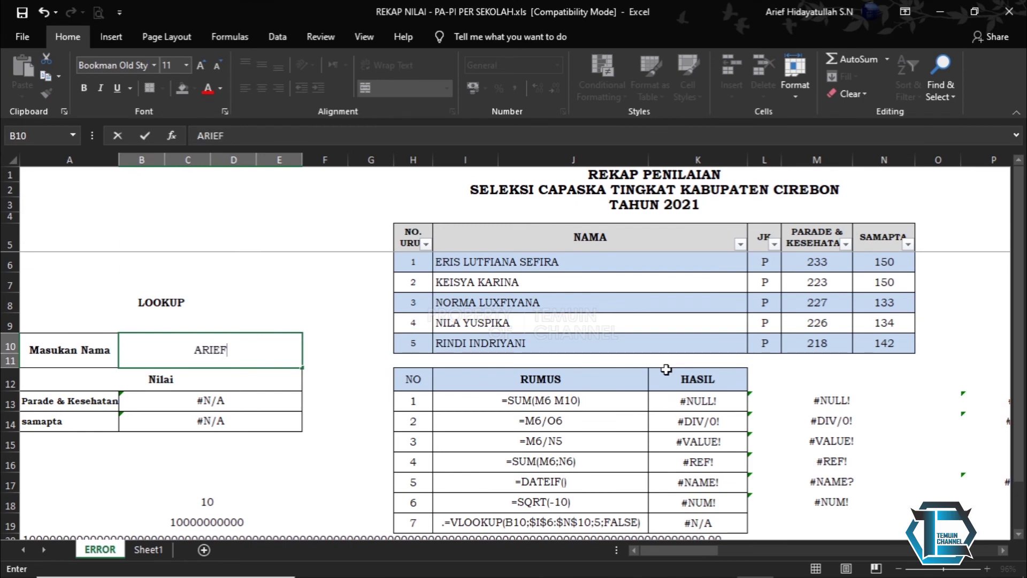
key("Return")
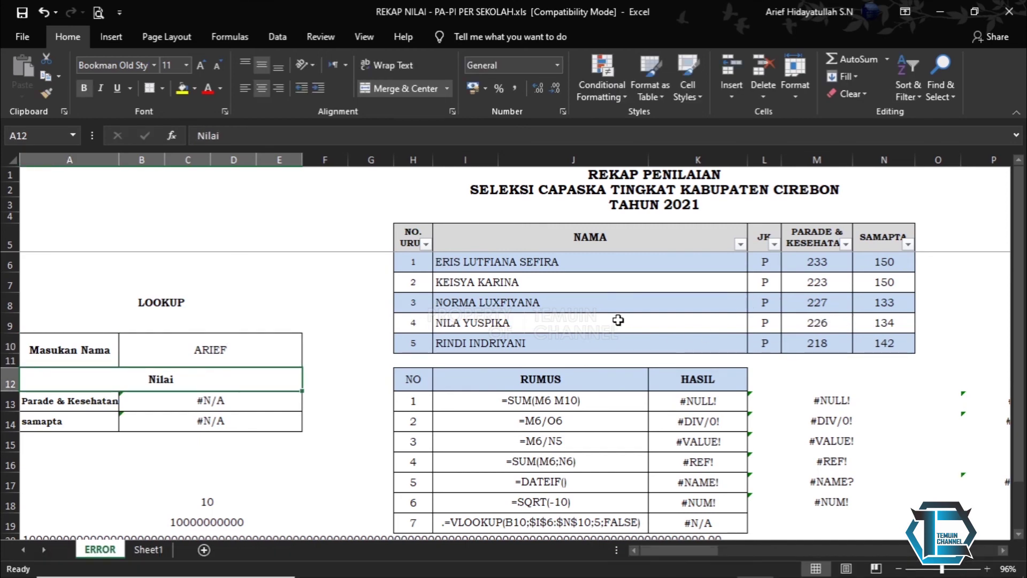
left_click_drag(1019, 371, 1021, 313)
left_click(203, 401)
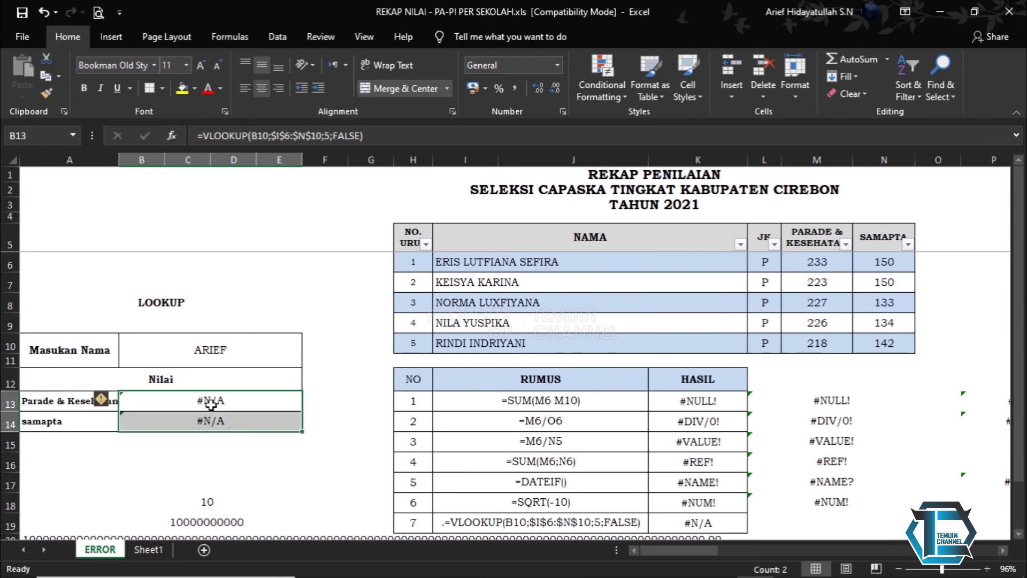
double_click(211, 350)
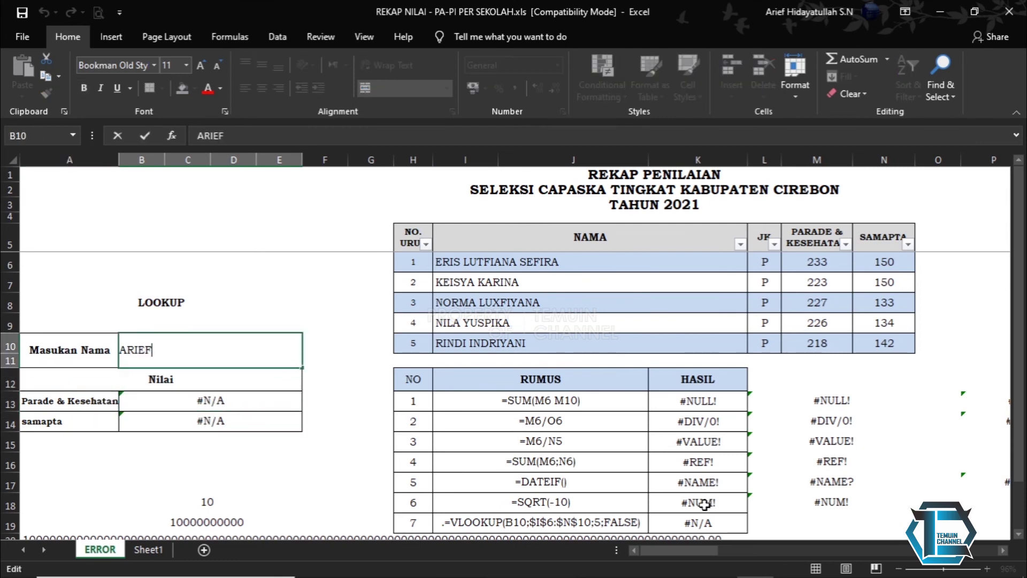
type("RIND")
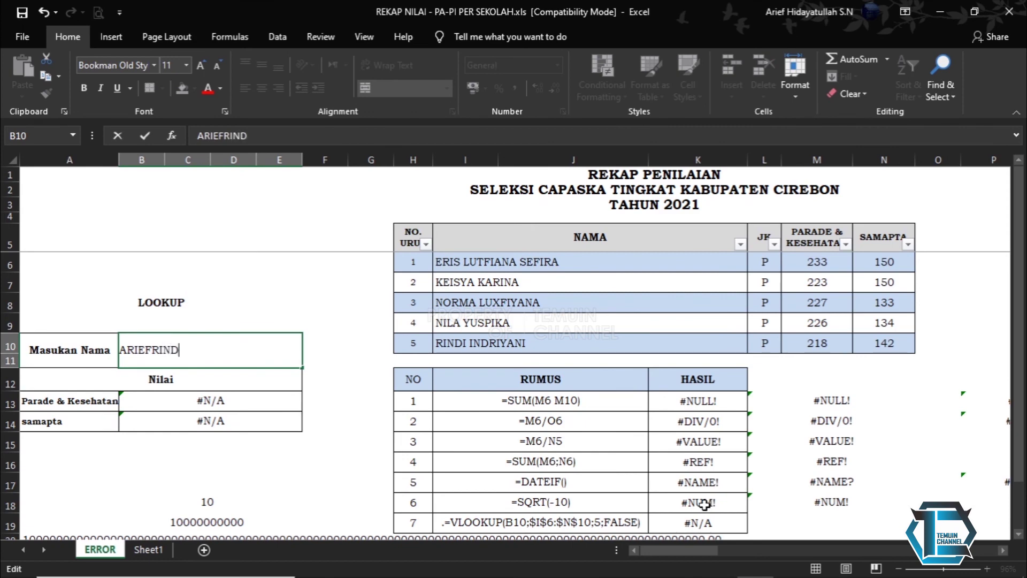
key("Return")
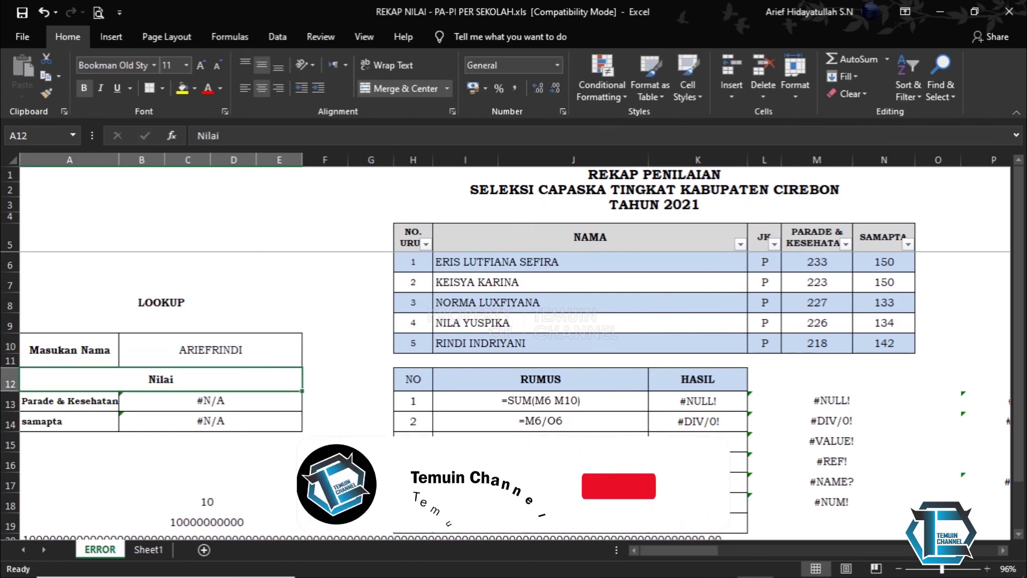
- Complete the fifth student's full name in B10 so the lookups return 218 and 142
left_click(206, 343)
key("BackSpace")
key("BackSpace")
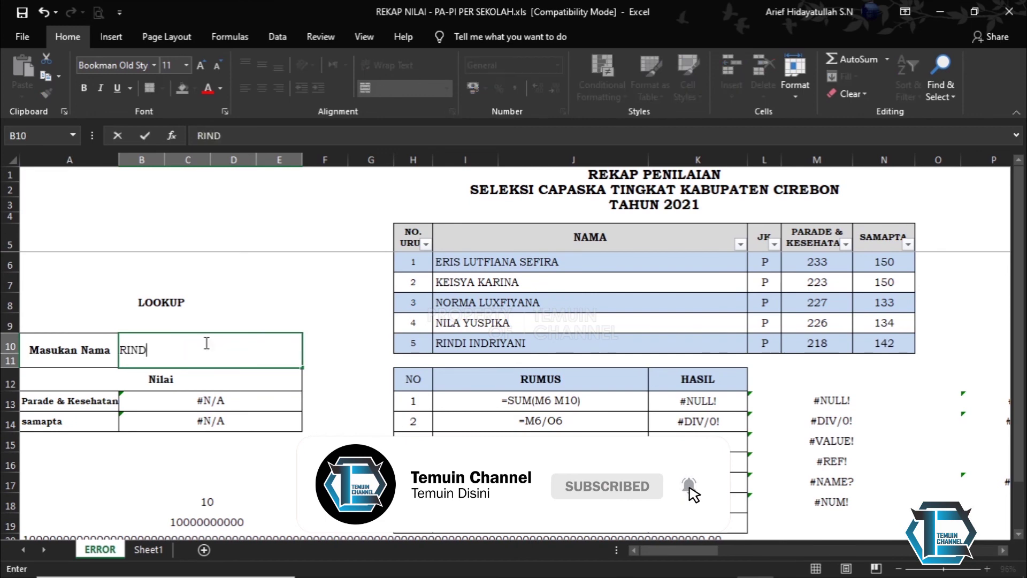
key("Return")
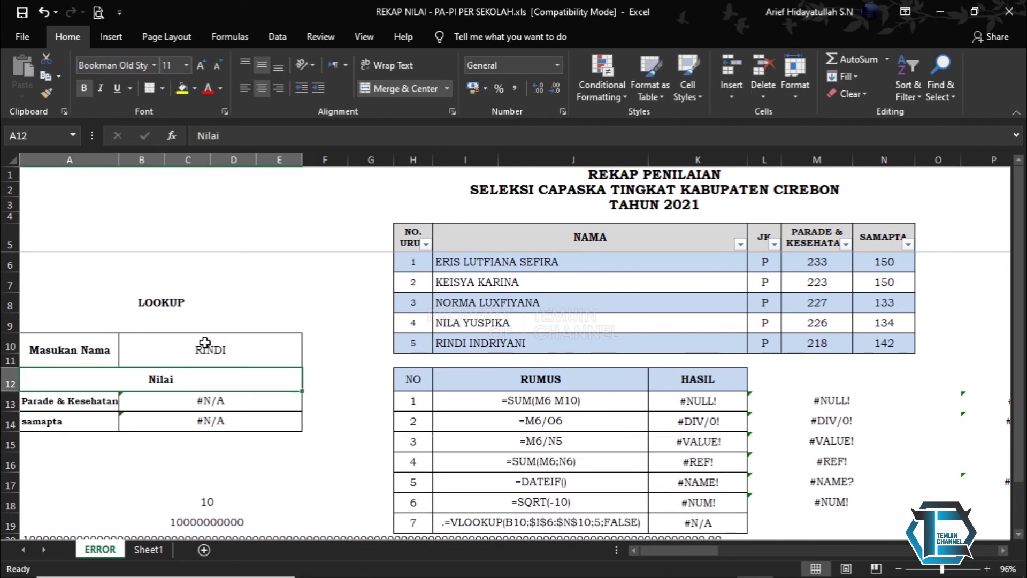
left_click(205, 342)
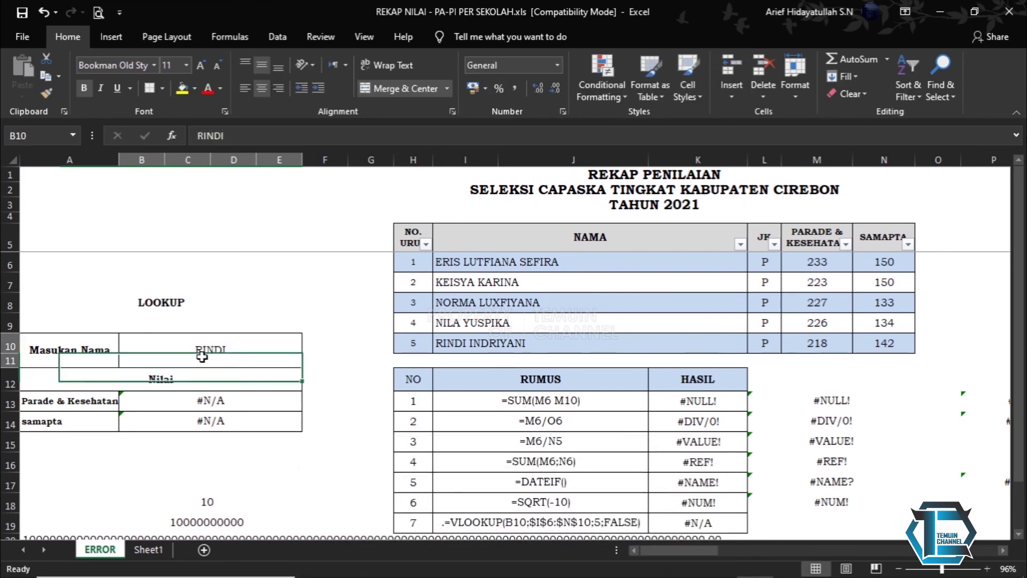
left_click(491, 345)
double_click(264, 345)
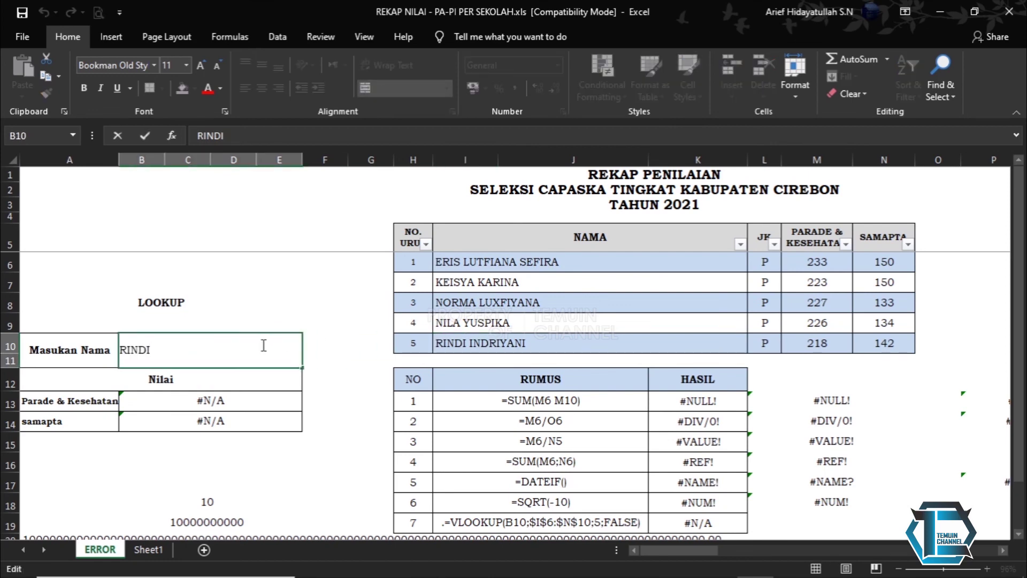
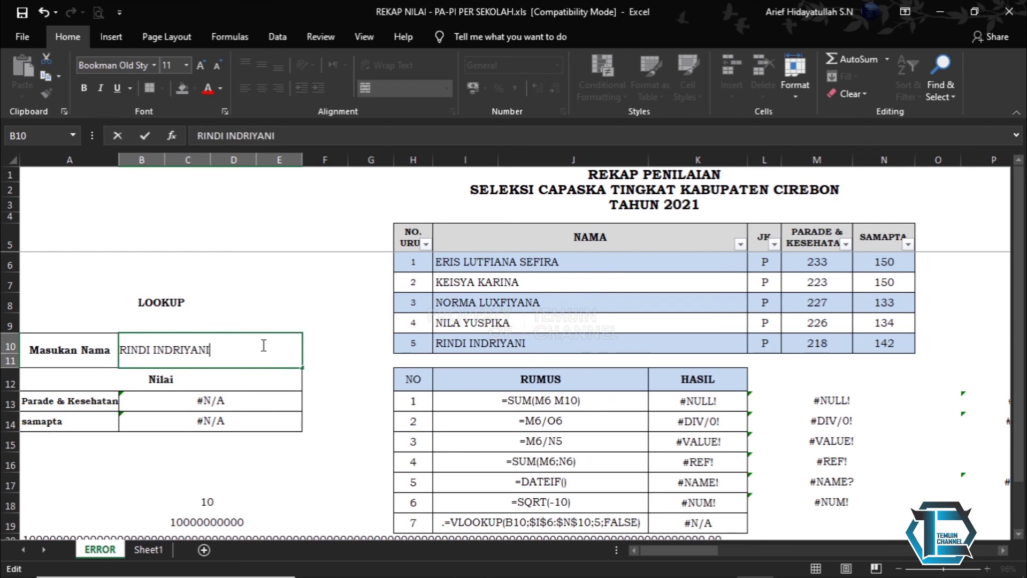
key("Return")
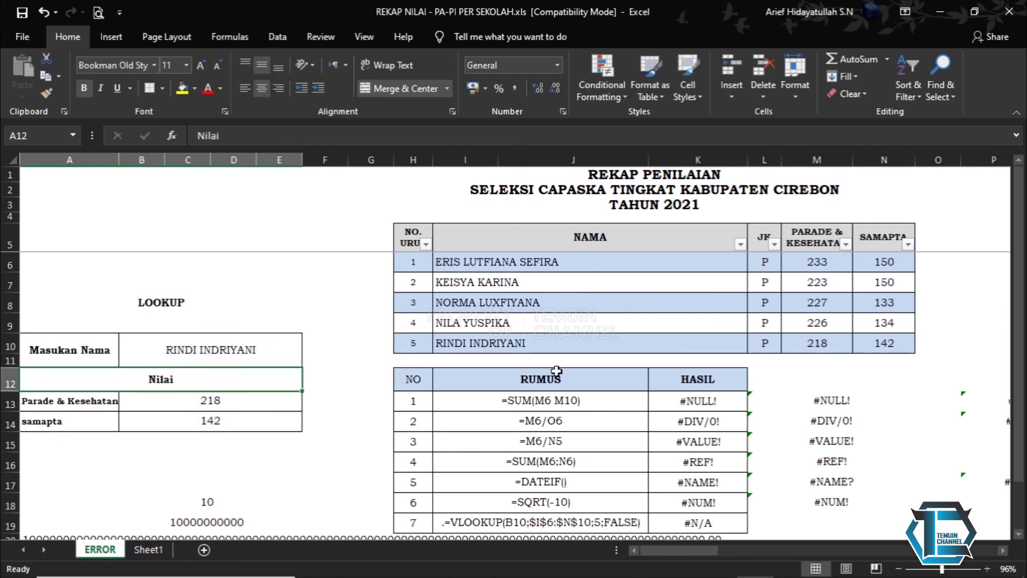
left_click(899, 344)
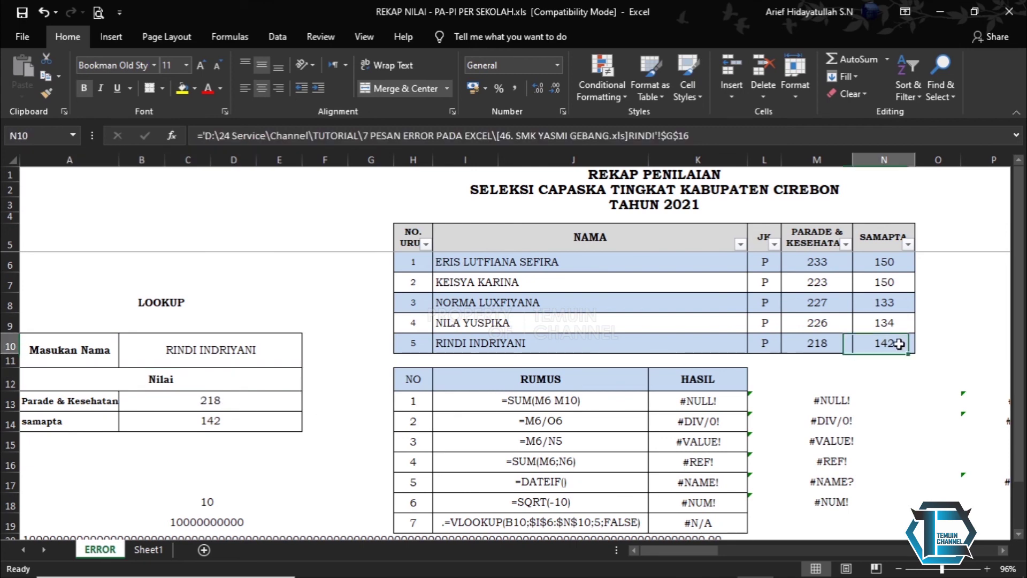
left_click(279, 417)
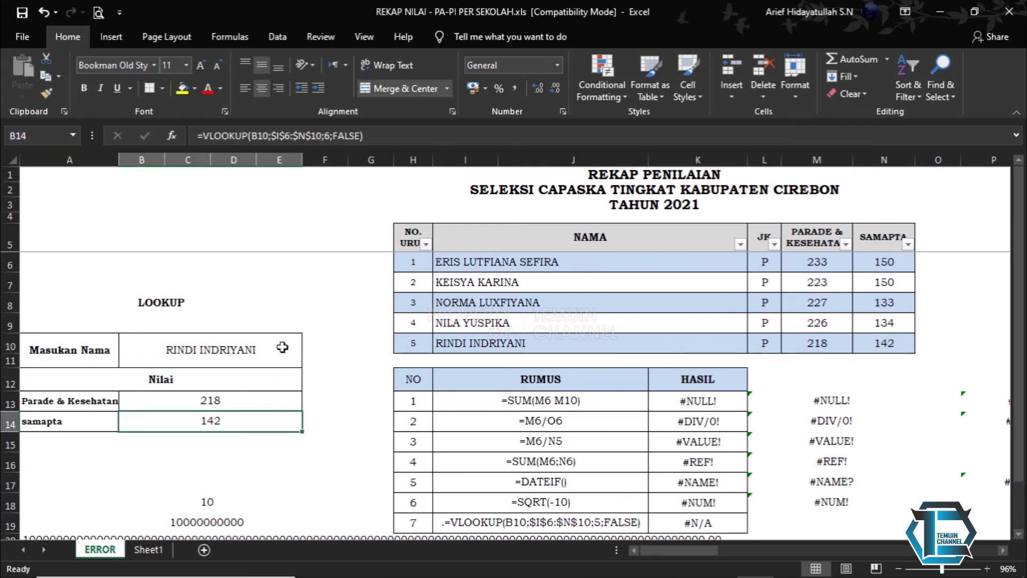
scroll(283, 345, "down", 3)
scroll(282, 345, "up", 2)
left_click(416, 468)
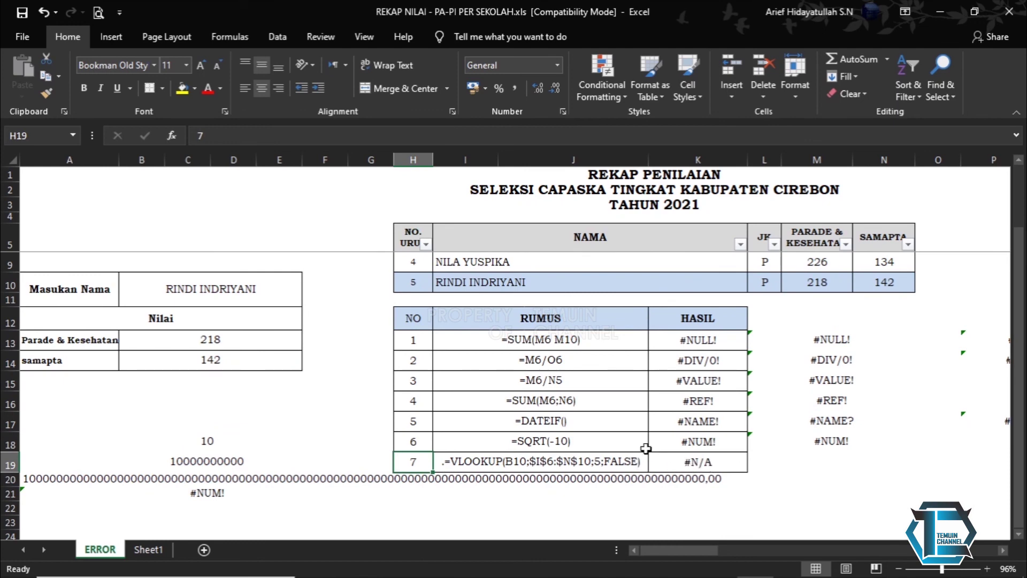
left_click(244, 358)
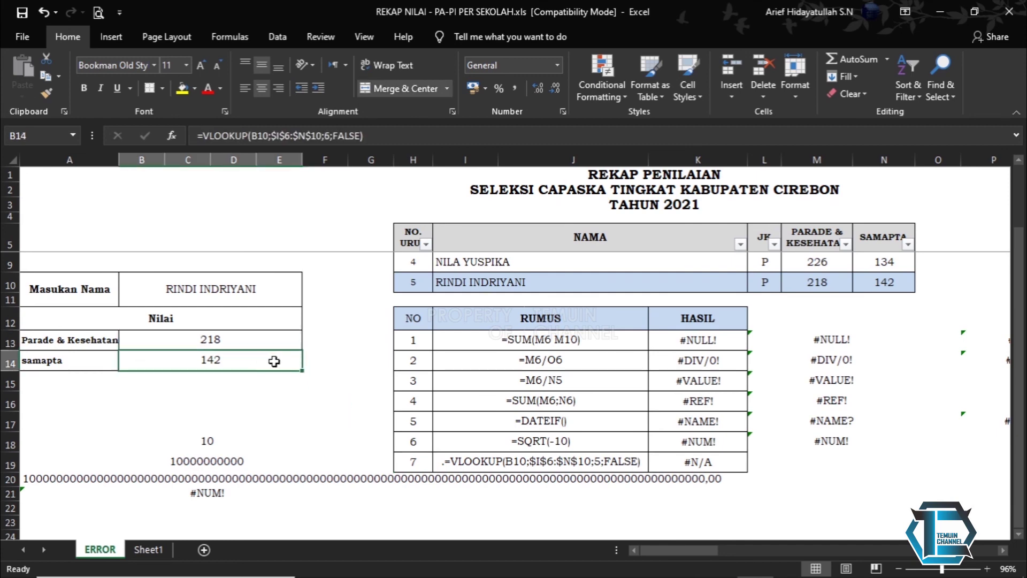
scroll(275, 361, "up", 1)
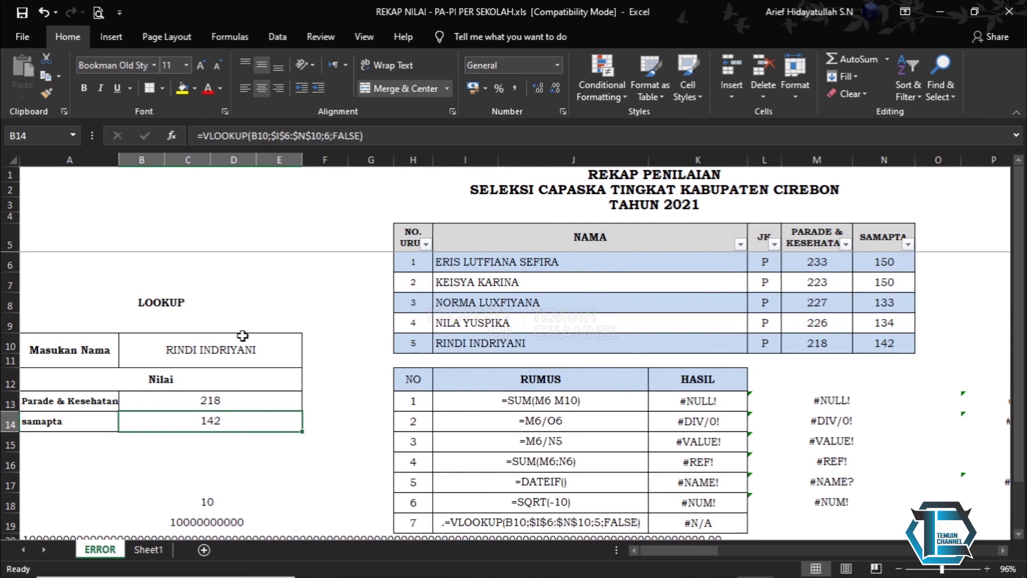
left_click(241, 348)
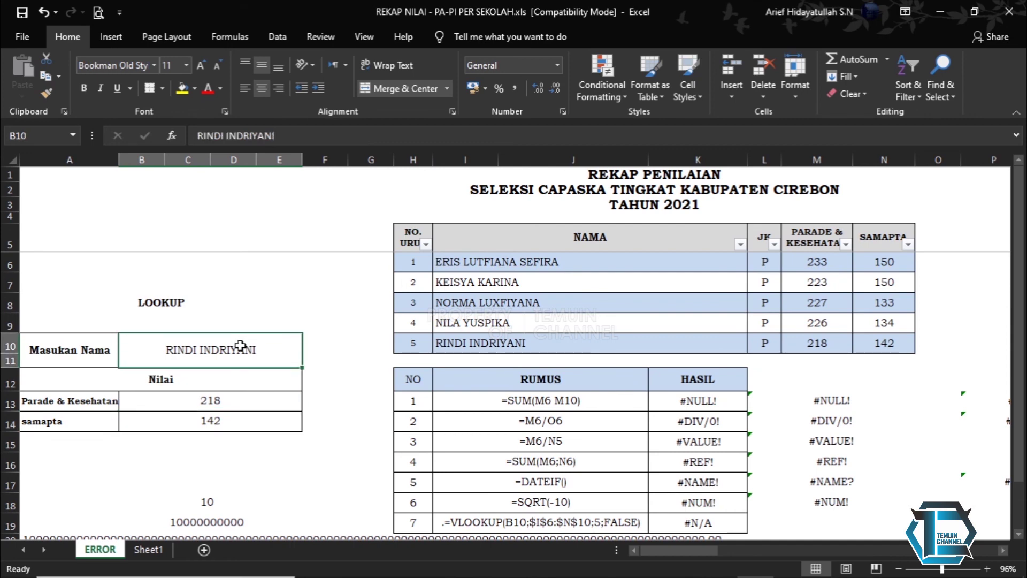
scroll(241, 348, "down", 1)
scroll(241, 350, "up", 1)
left_click(237, 458)
scroll(324, 339, "down", 1)
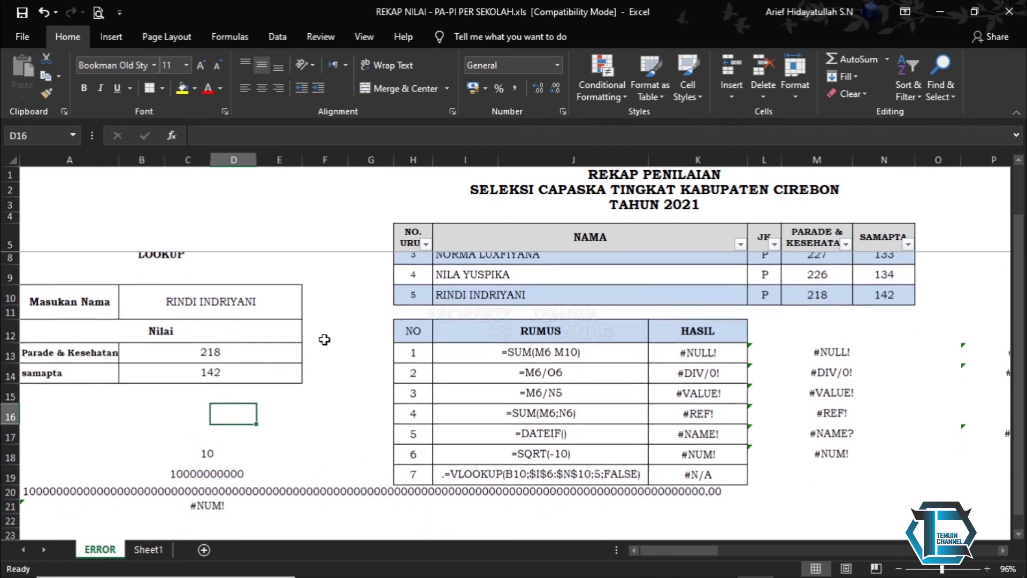
scroll(325, 339, "down", 1)
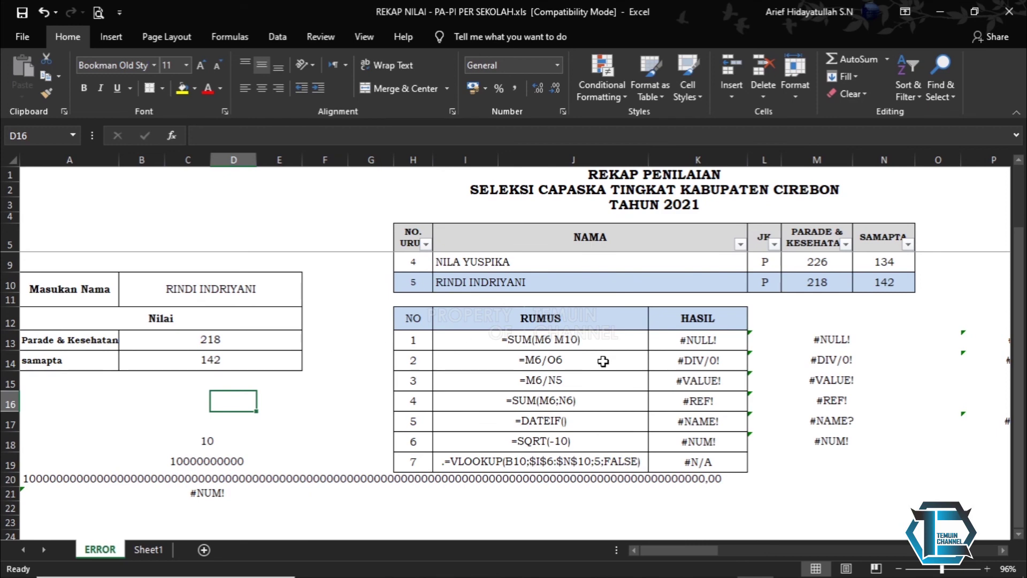
scroll(603, 361, "up", 1)
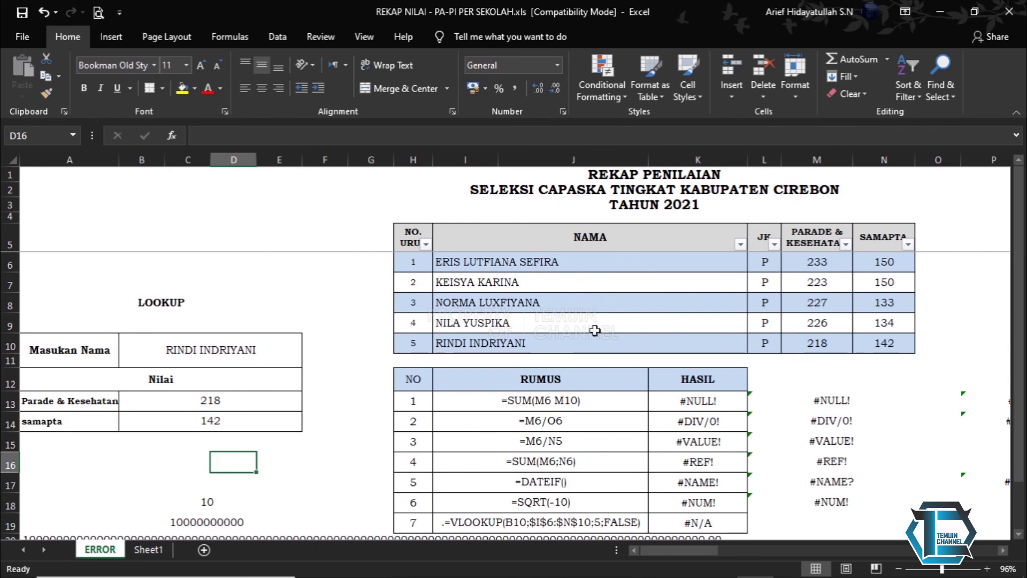
scroll(579, 337, "down", 1)
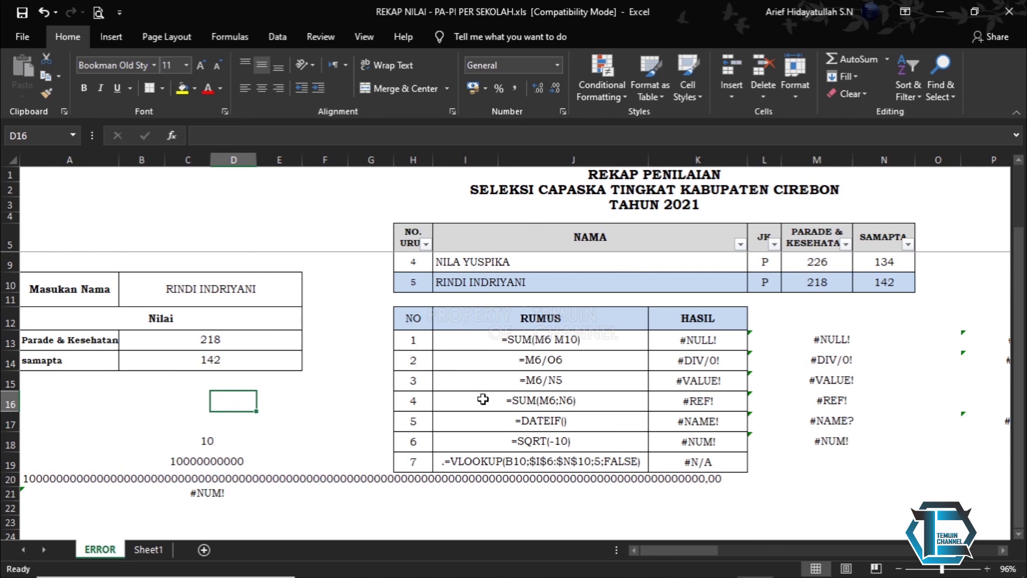
scroll(482, 399, "up", 1)
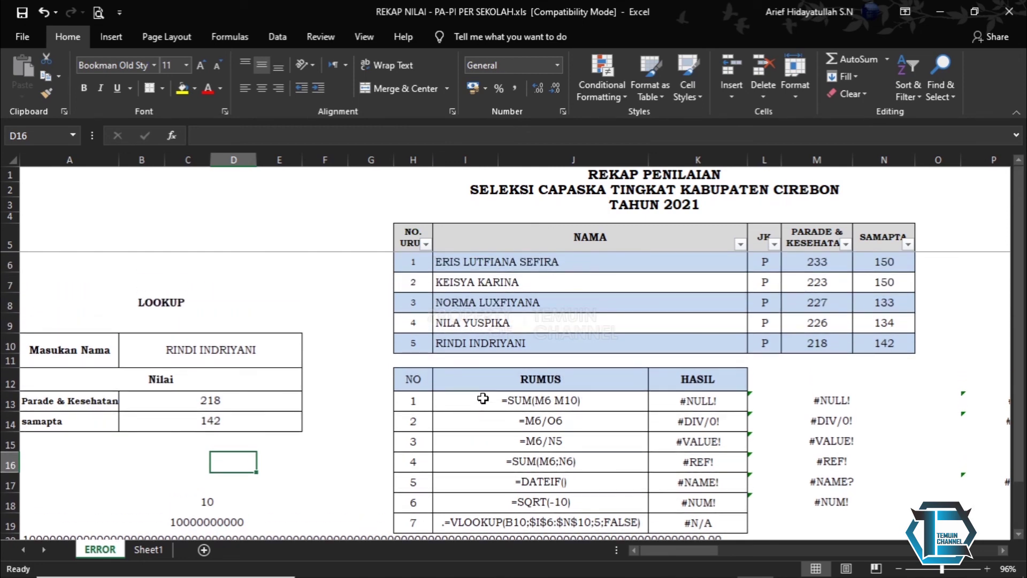